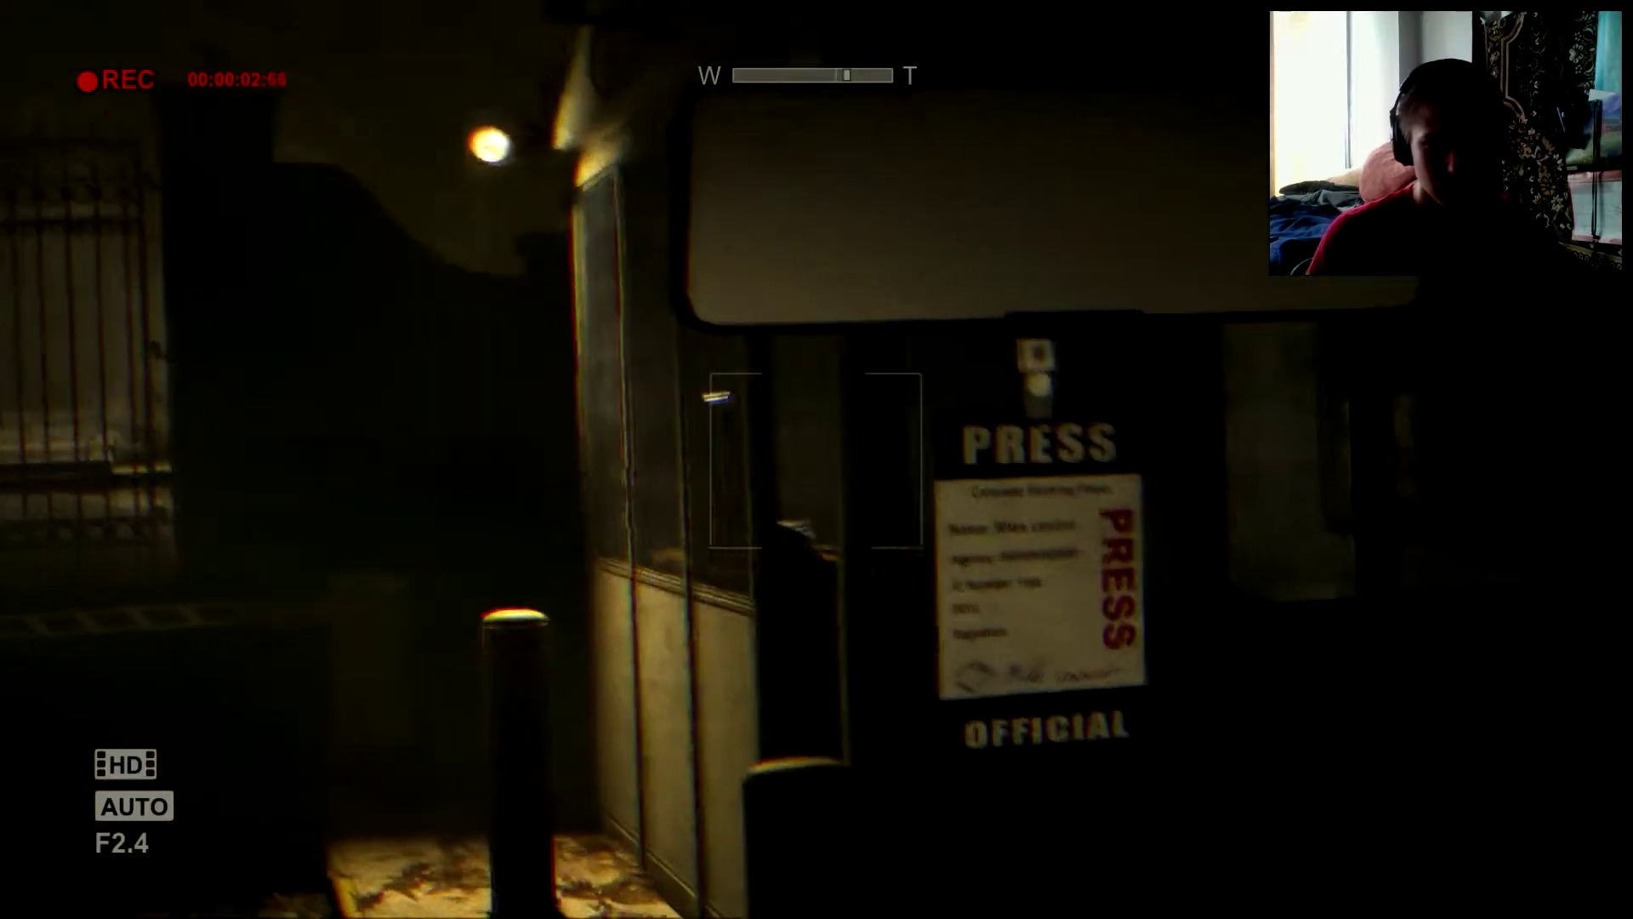
scroll(817, 460, "down", 5)
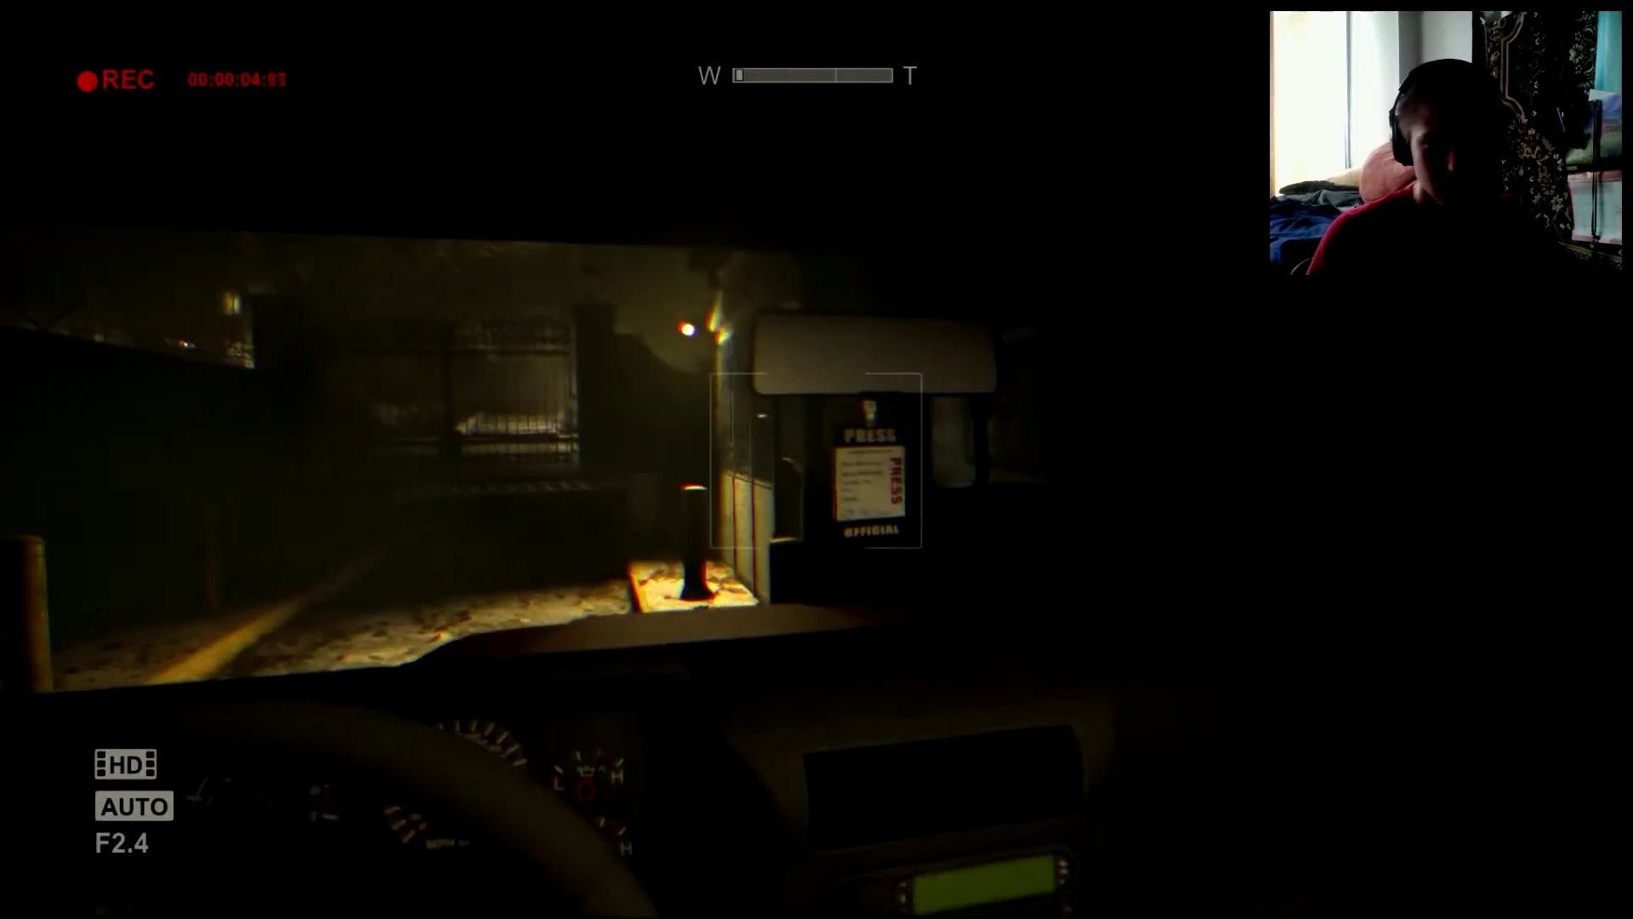
Turn on night vision, dismiss the notebook, and walk past the bollard into the lit booth.
key("f")
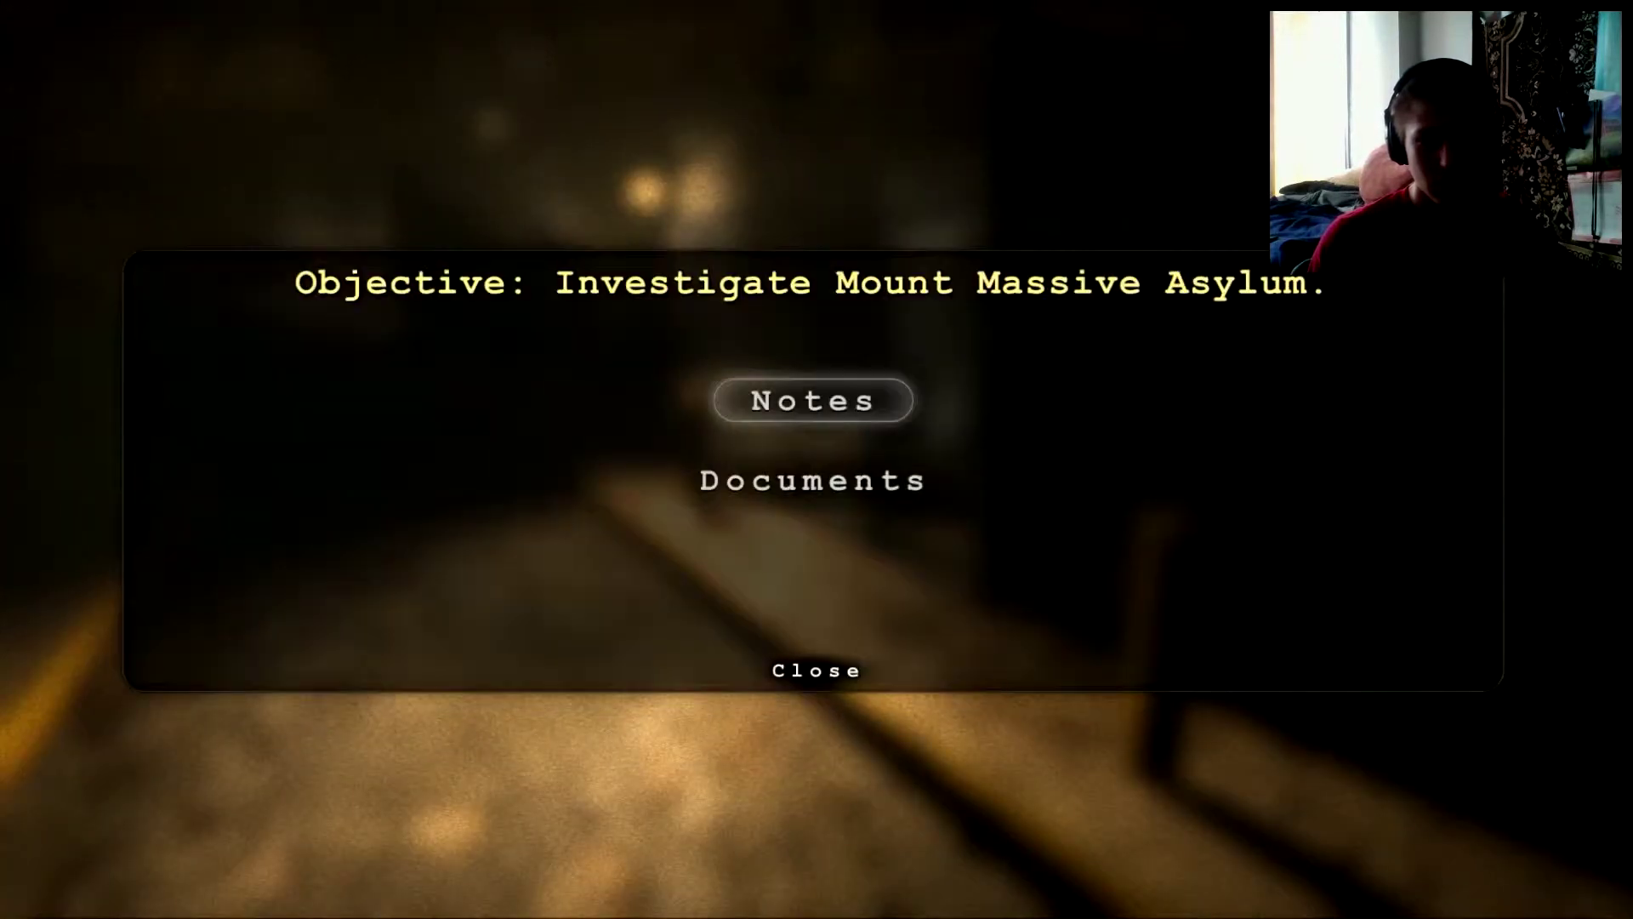
key("Tab")
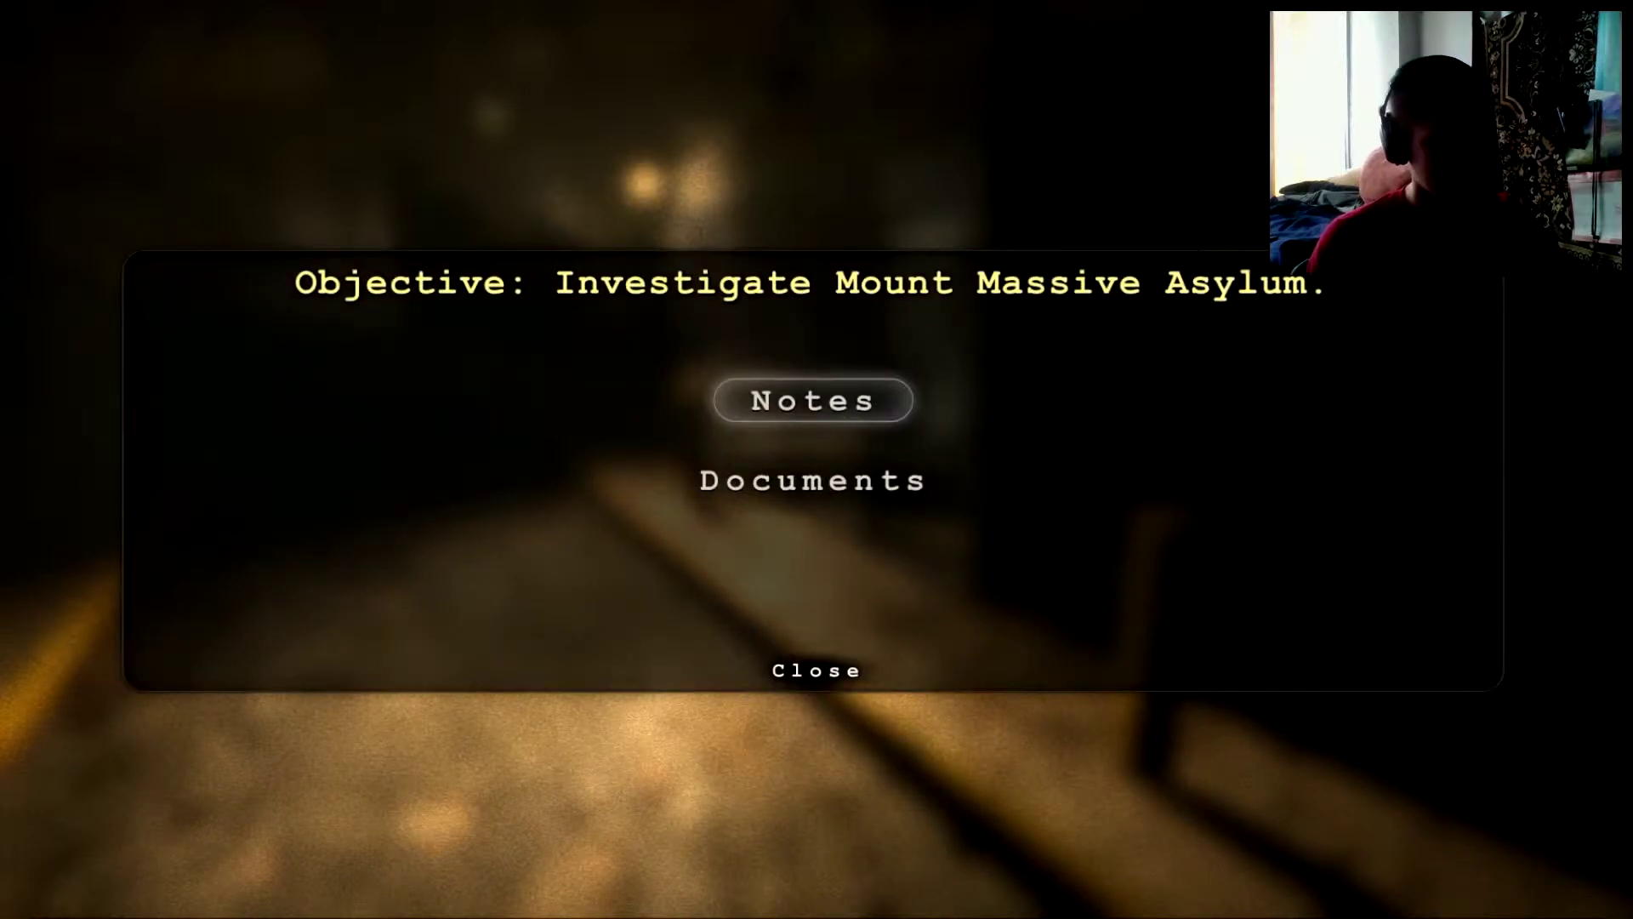
key("Tab")
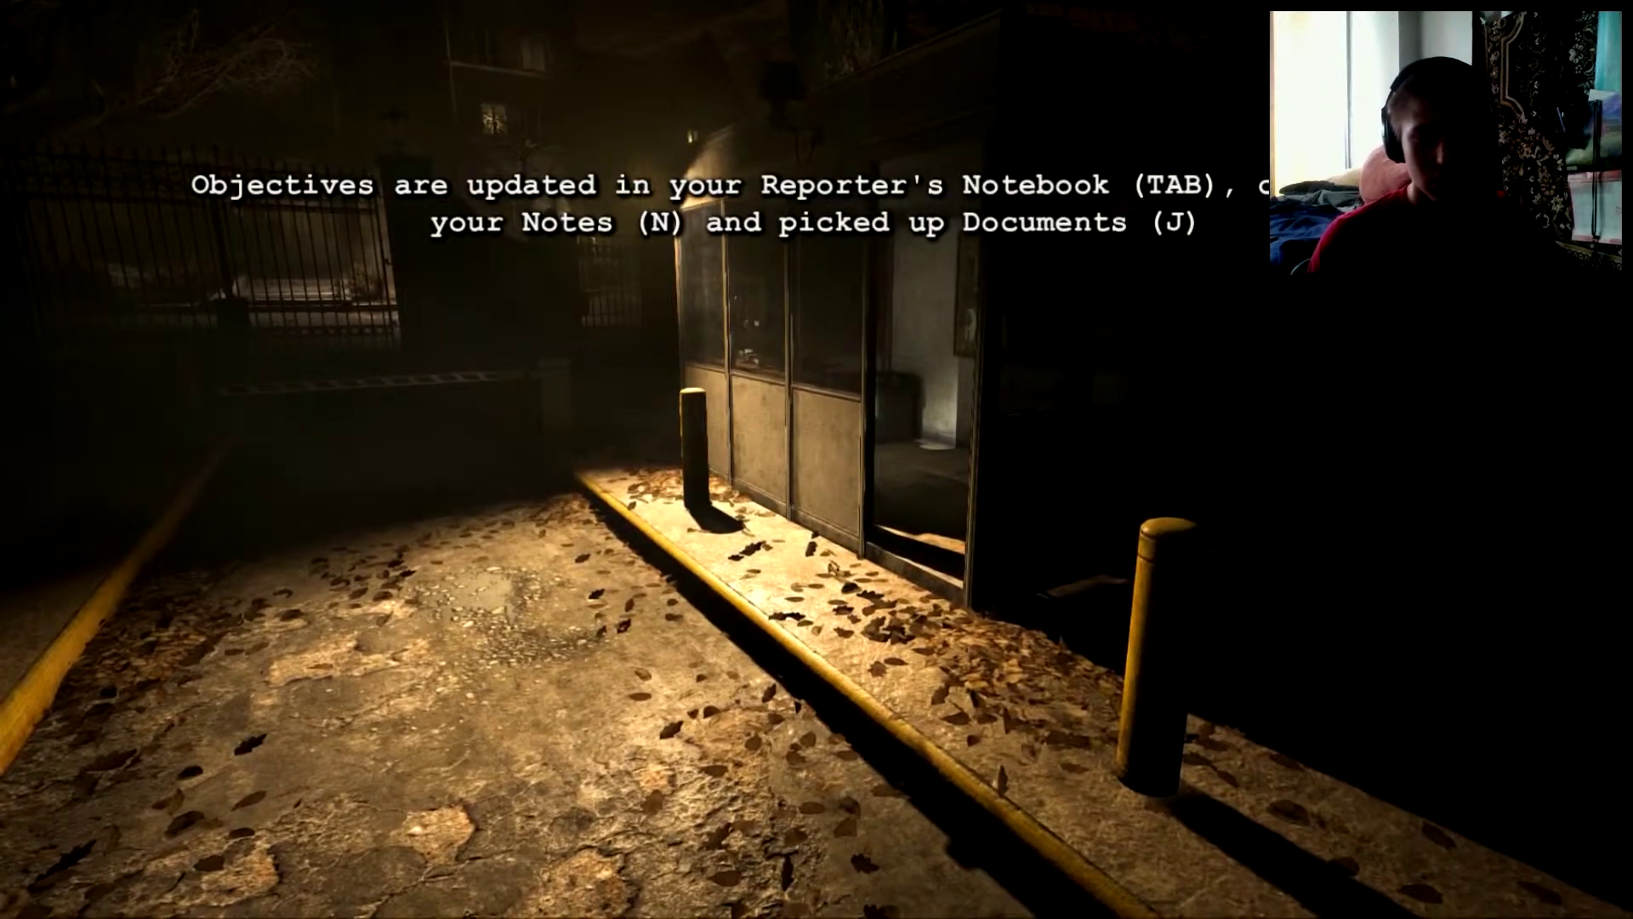
key("w")
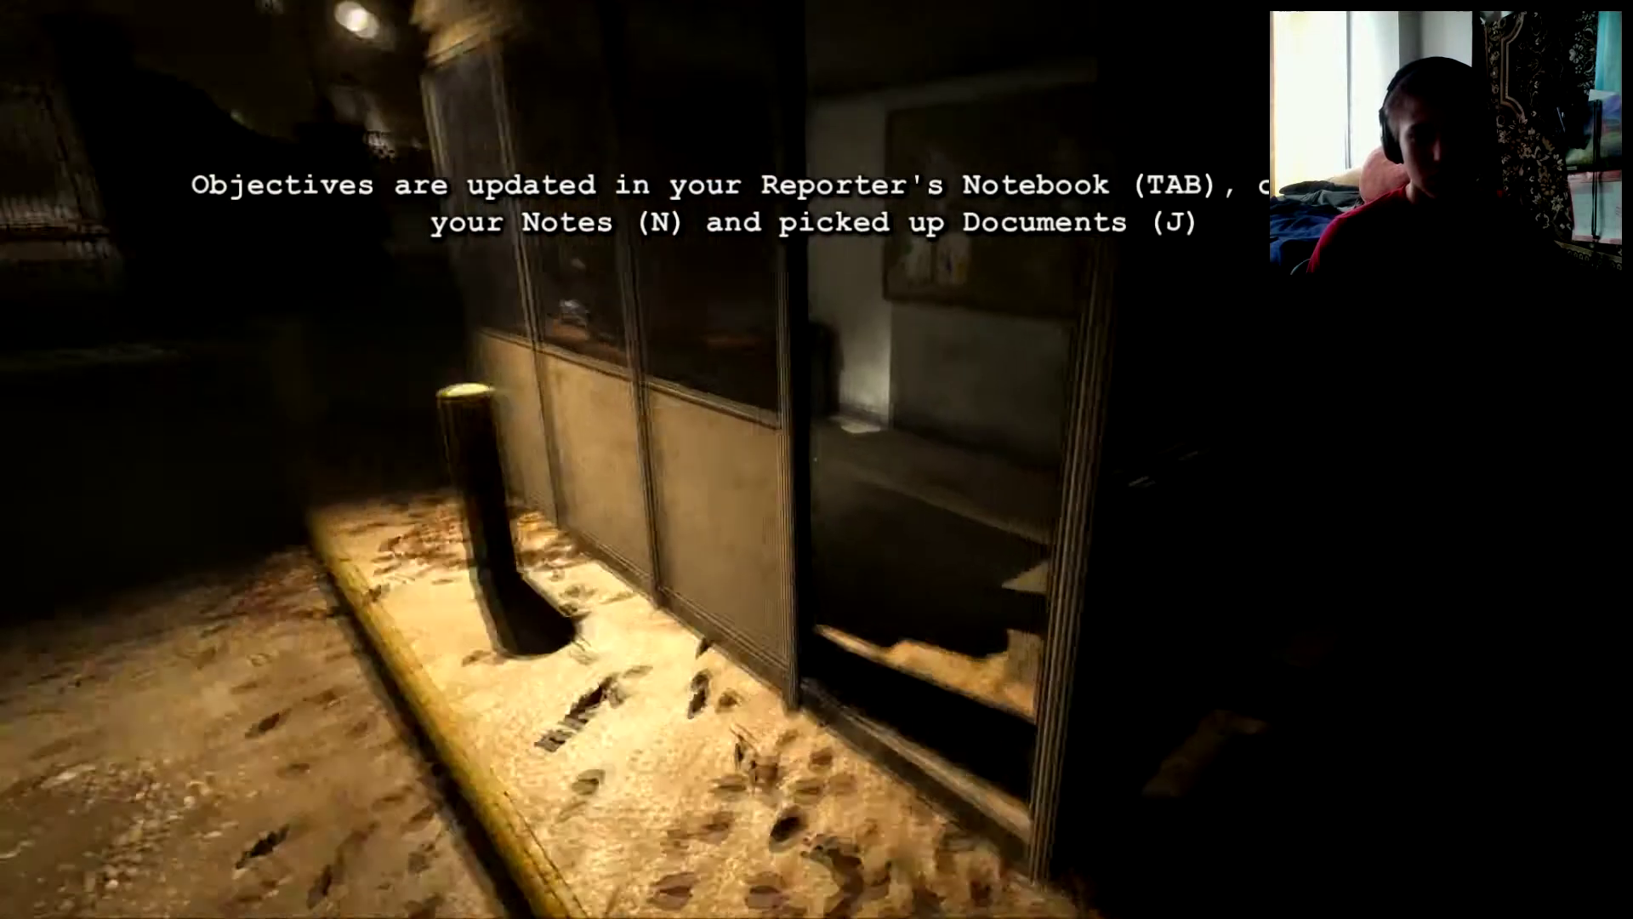
key("w")
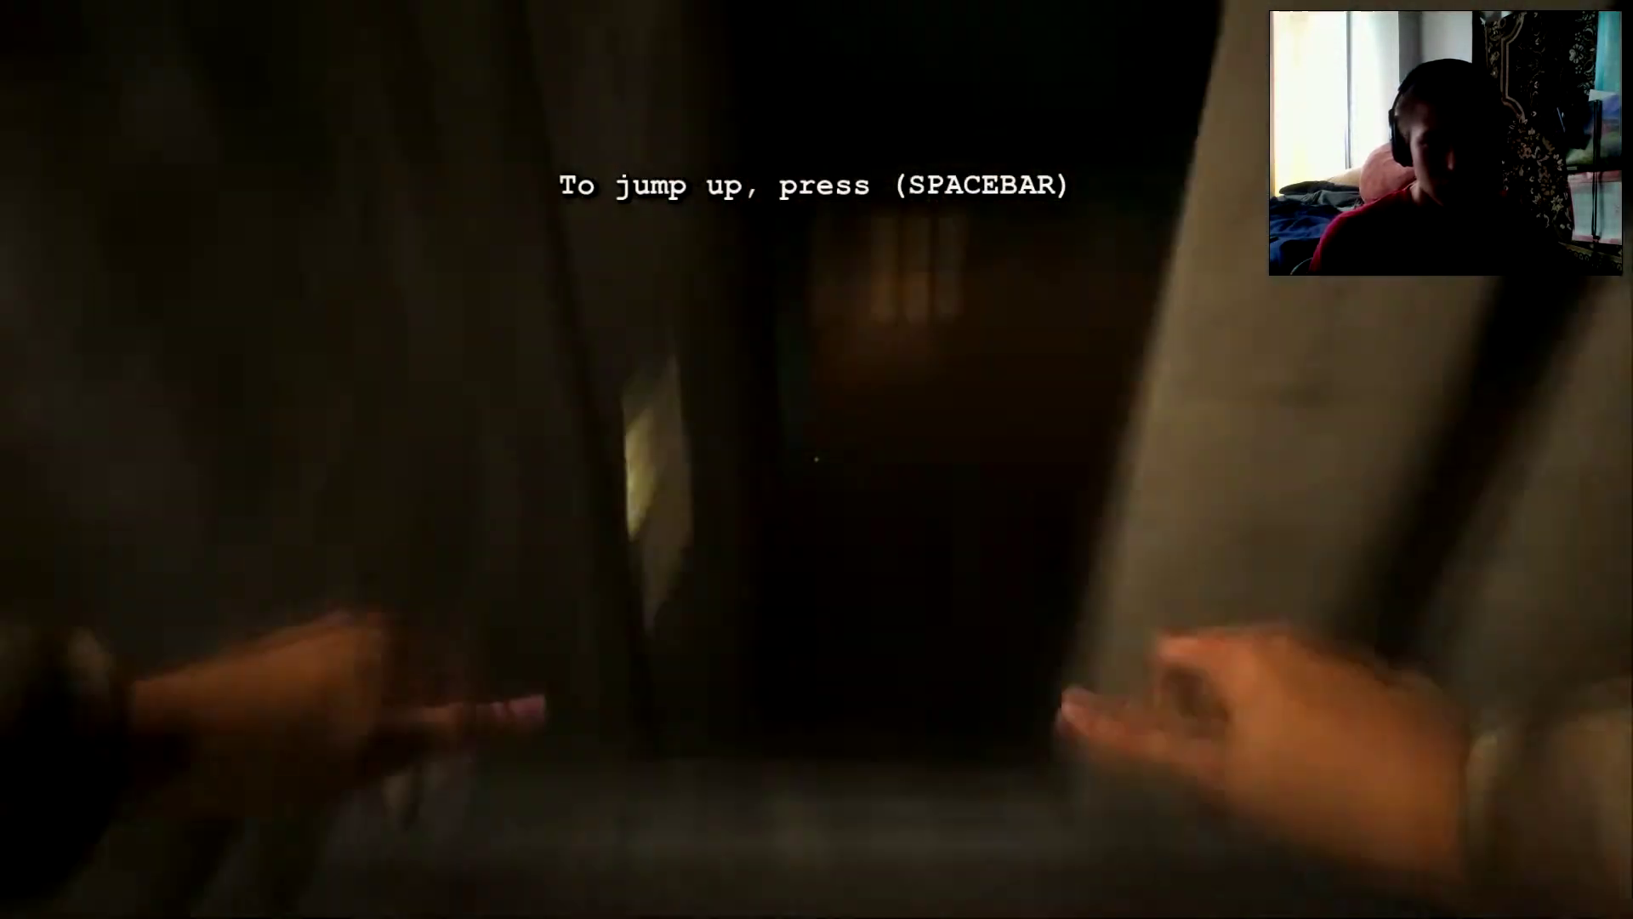
Climb up from the ledge, take the battery from the drawer, and close the note.
key("space")
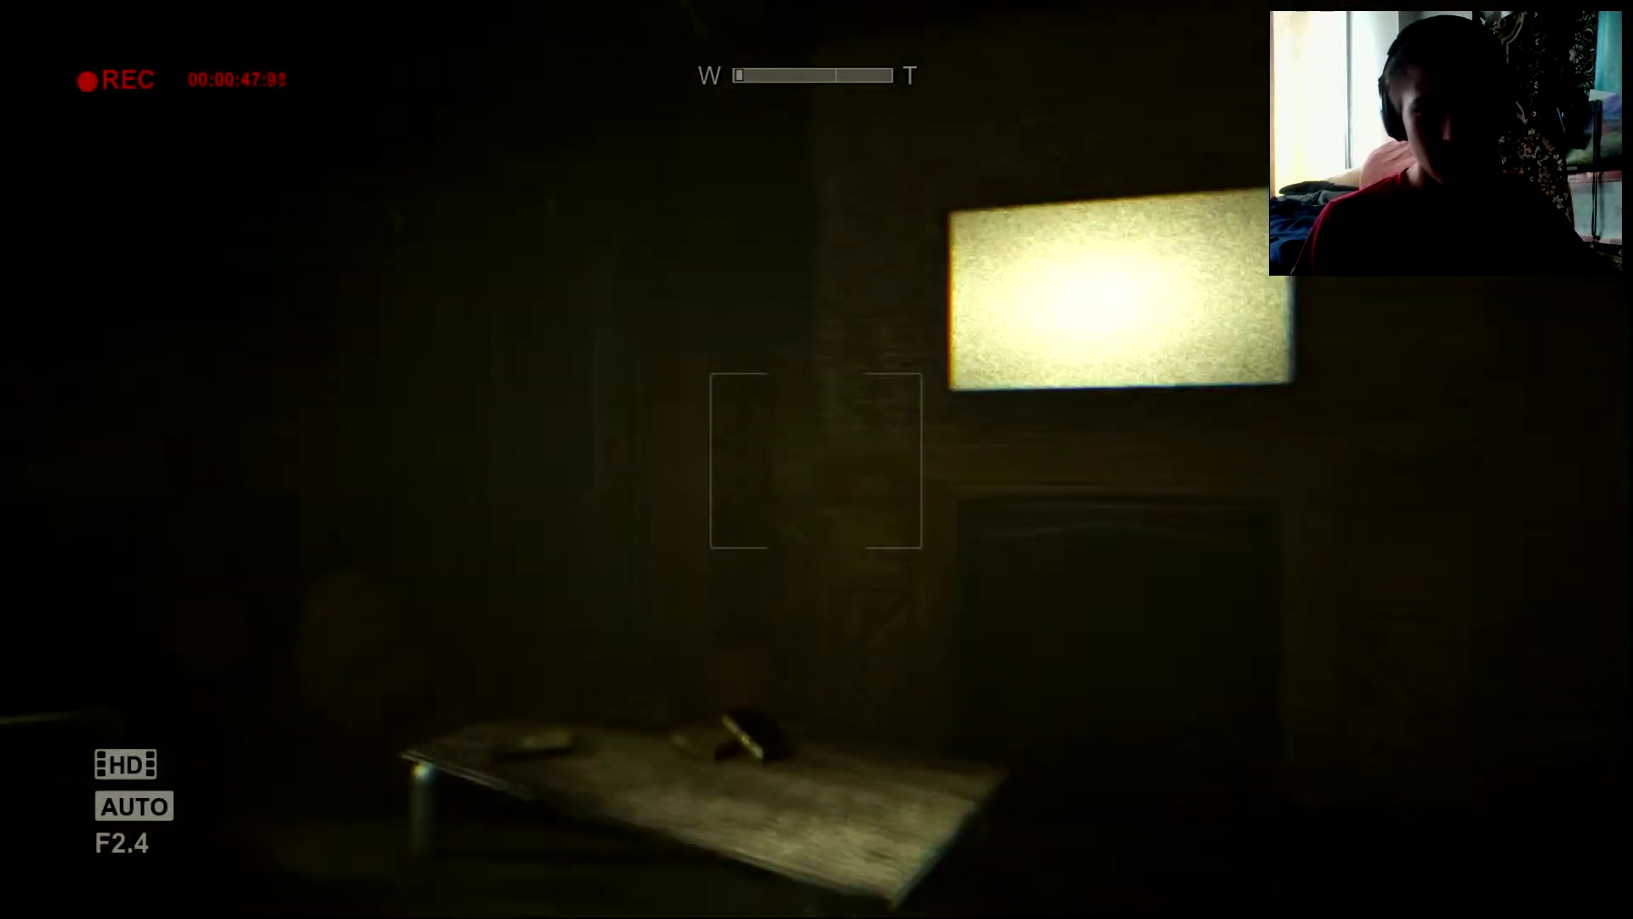
scroll(817, 461, "up", 5)
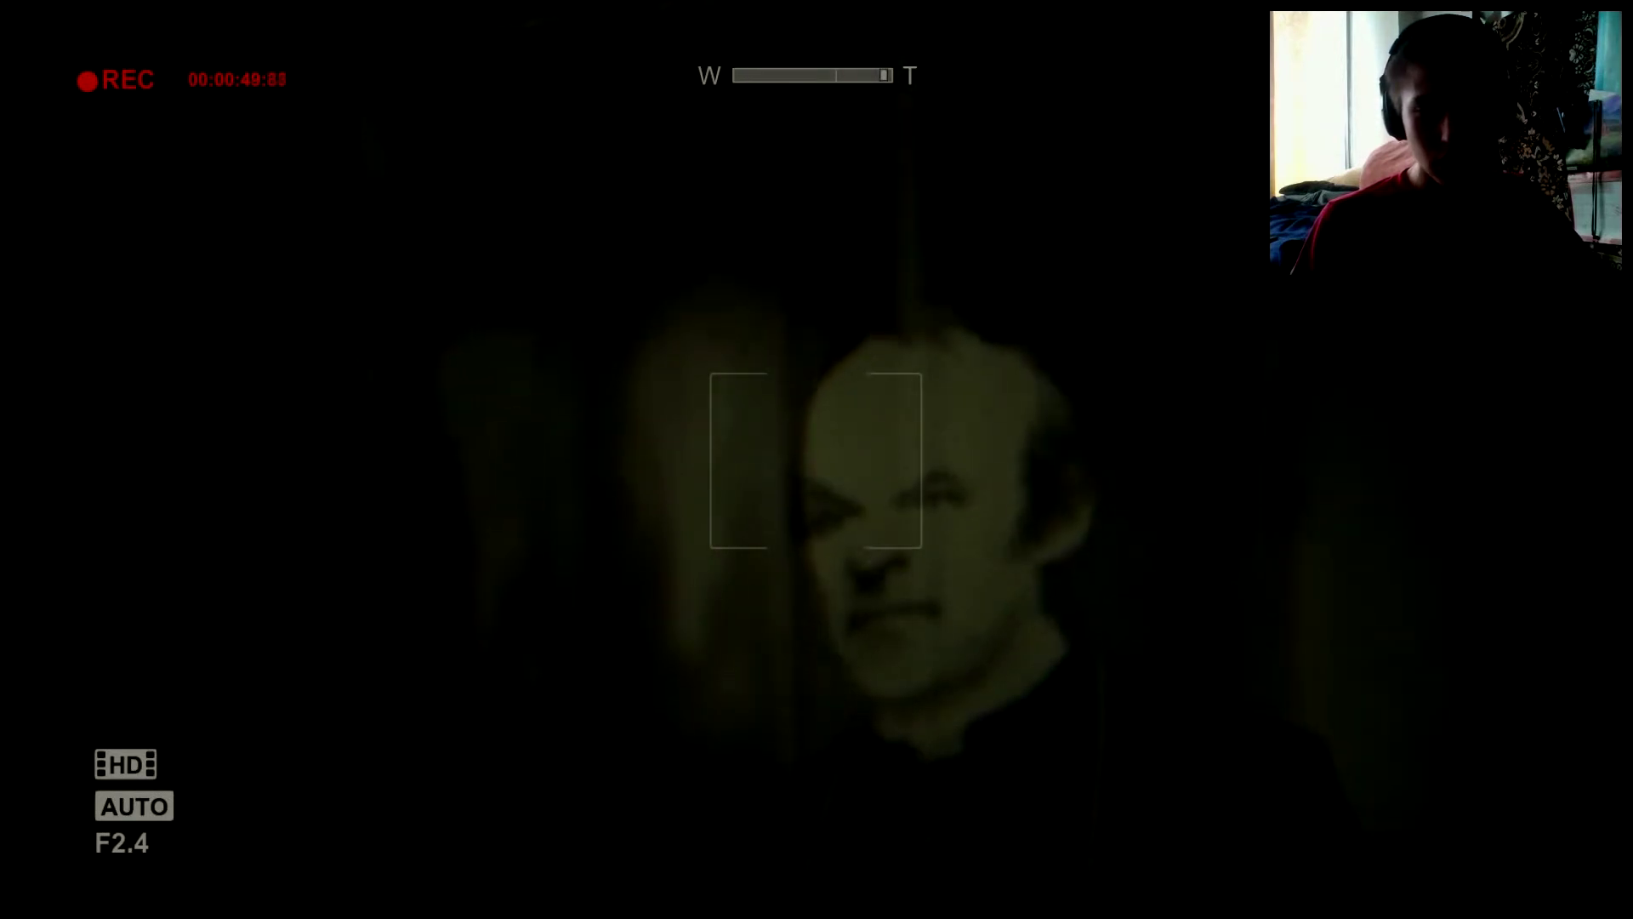
scroll(818, 460, "down", 5)
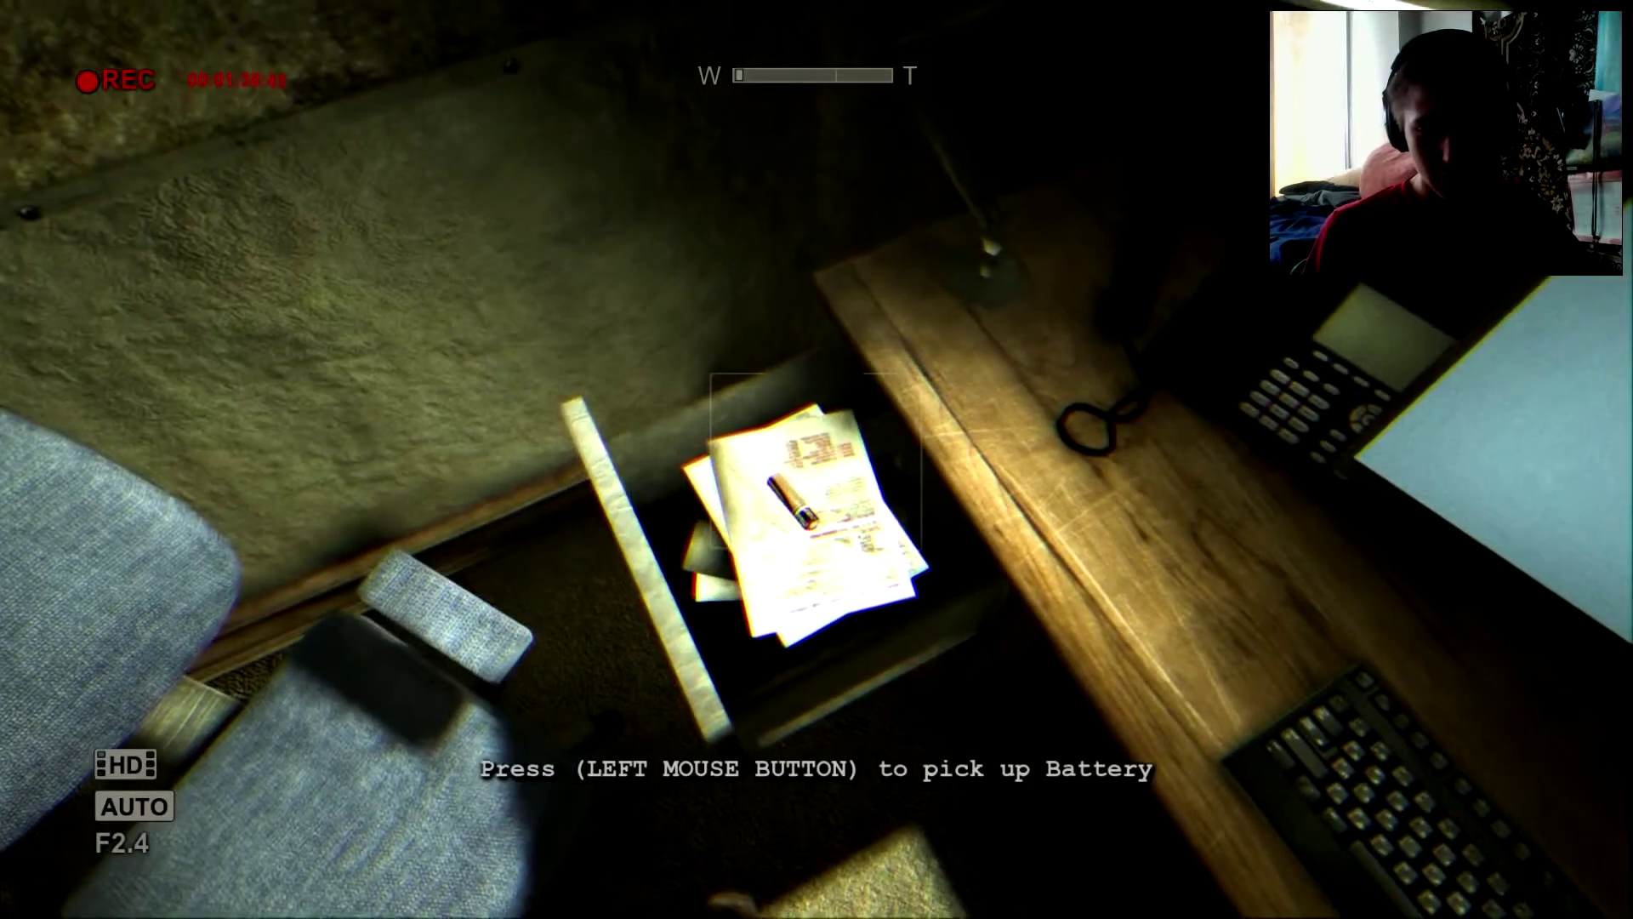
left_click(817, 460)
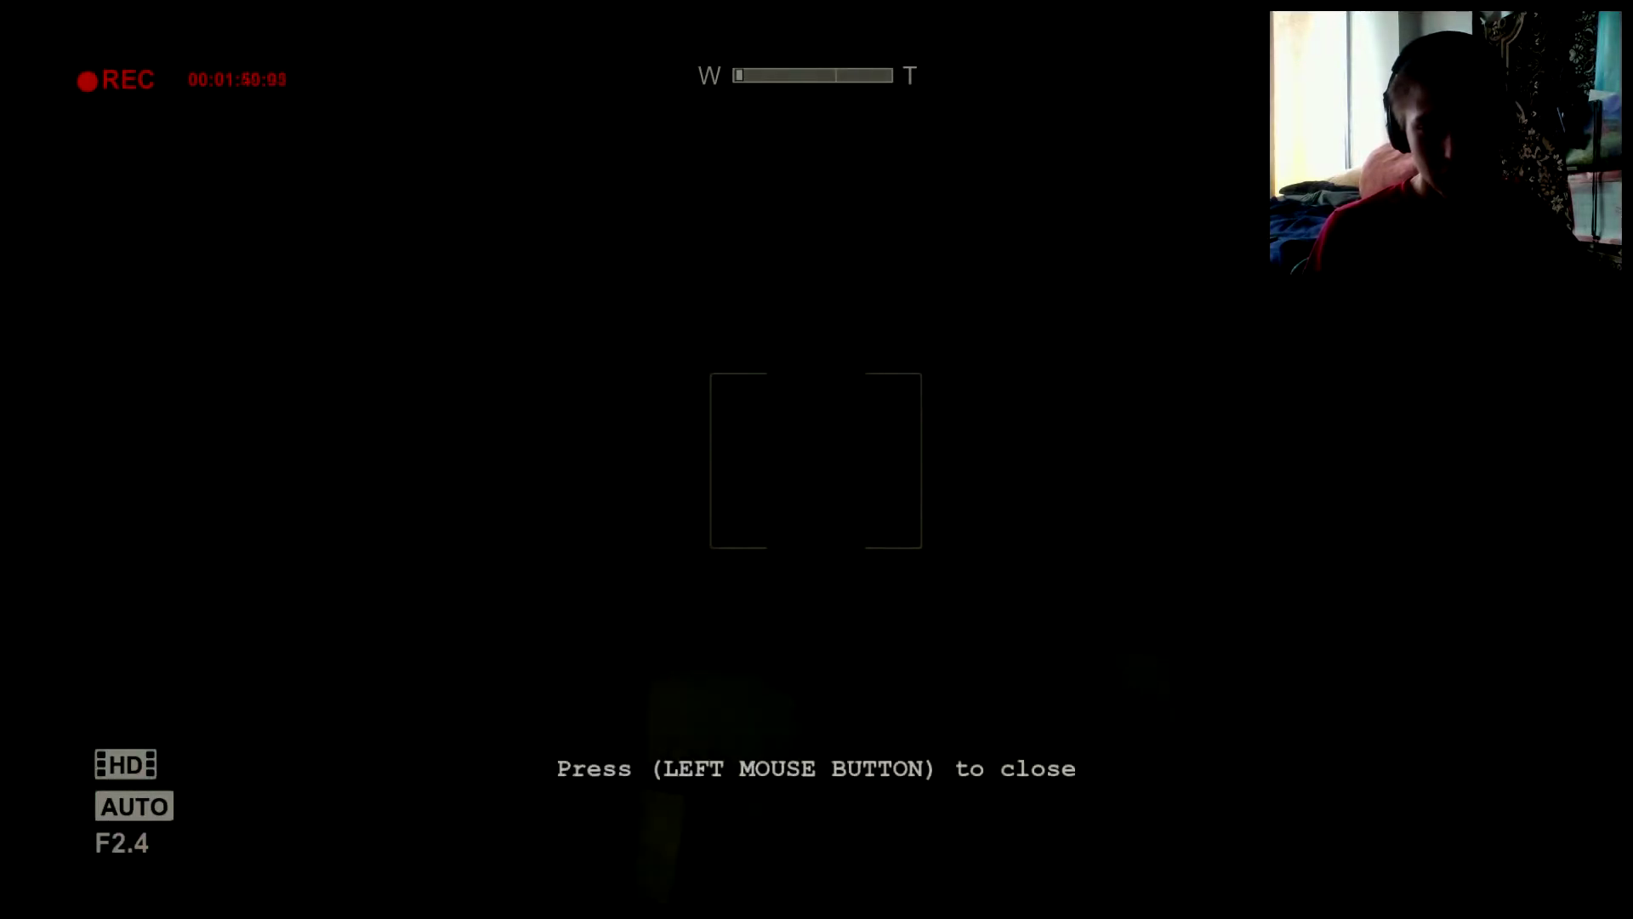
left_click(817, 460)
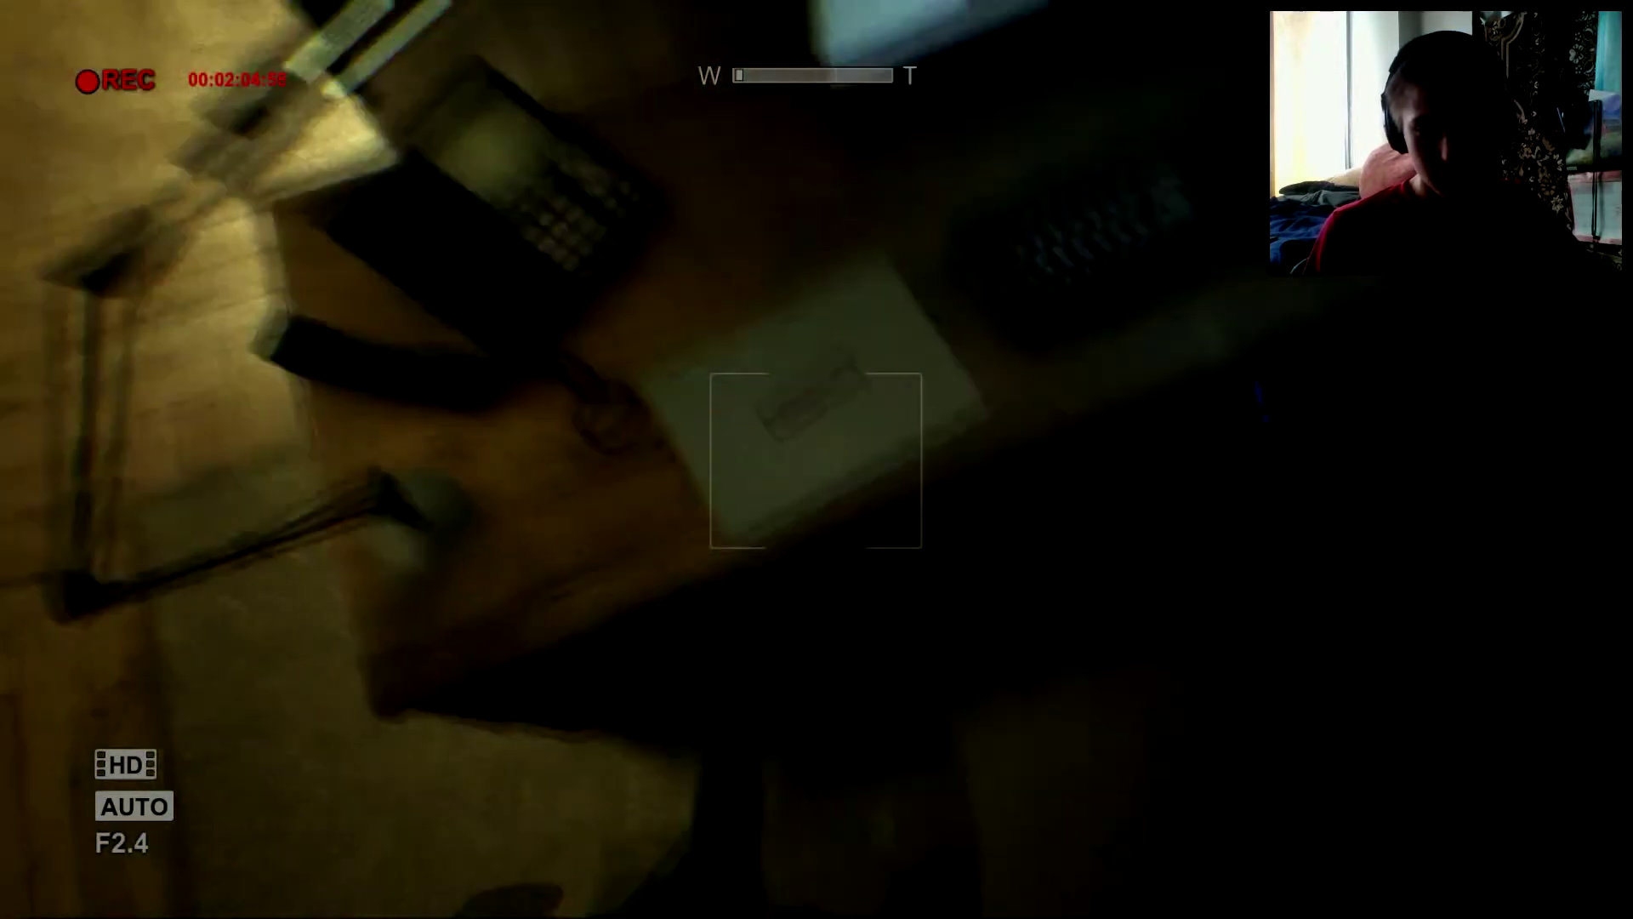
Take the document from the desk and walk through the doorway into the hallway.
left_click(816, 461)
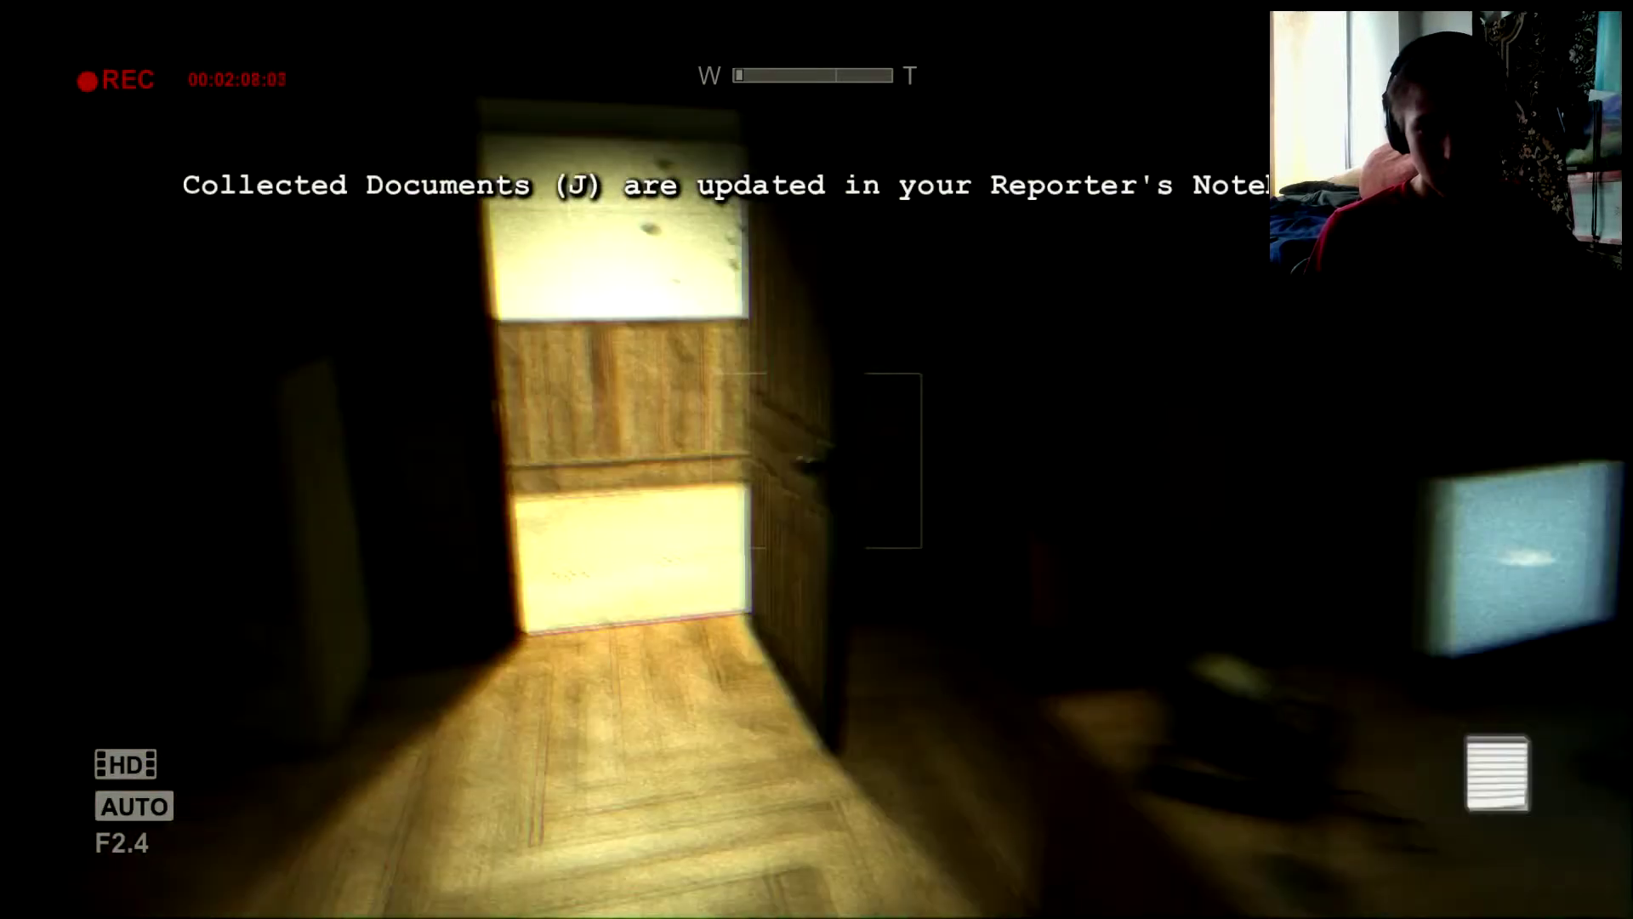
key("w")
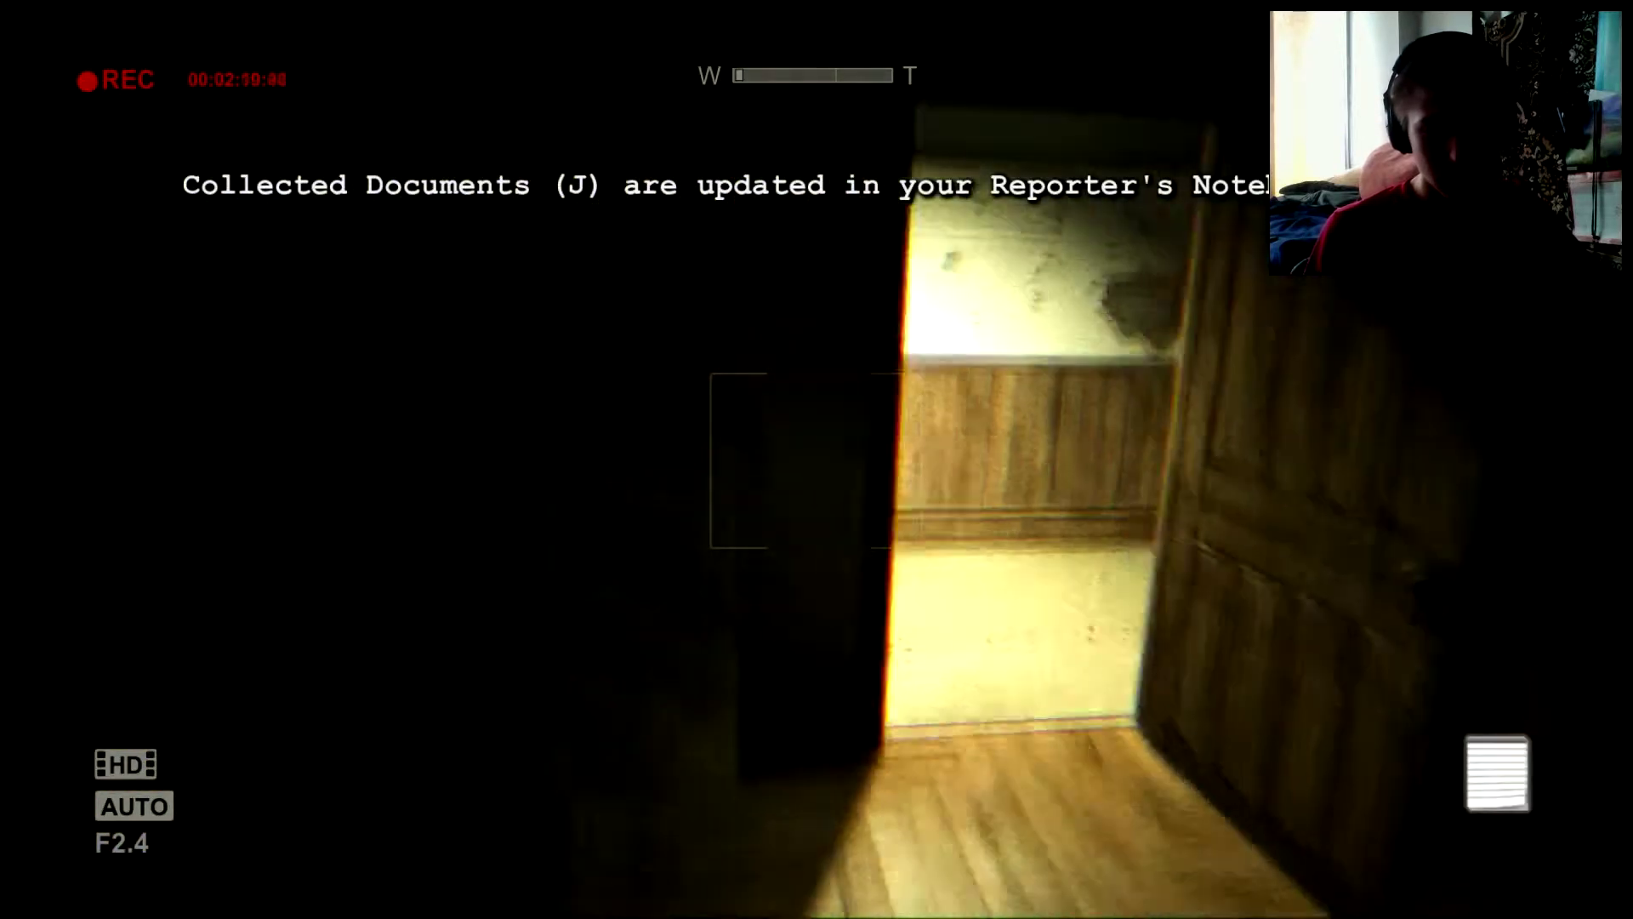
key("w")
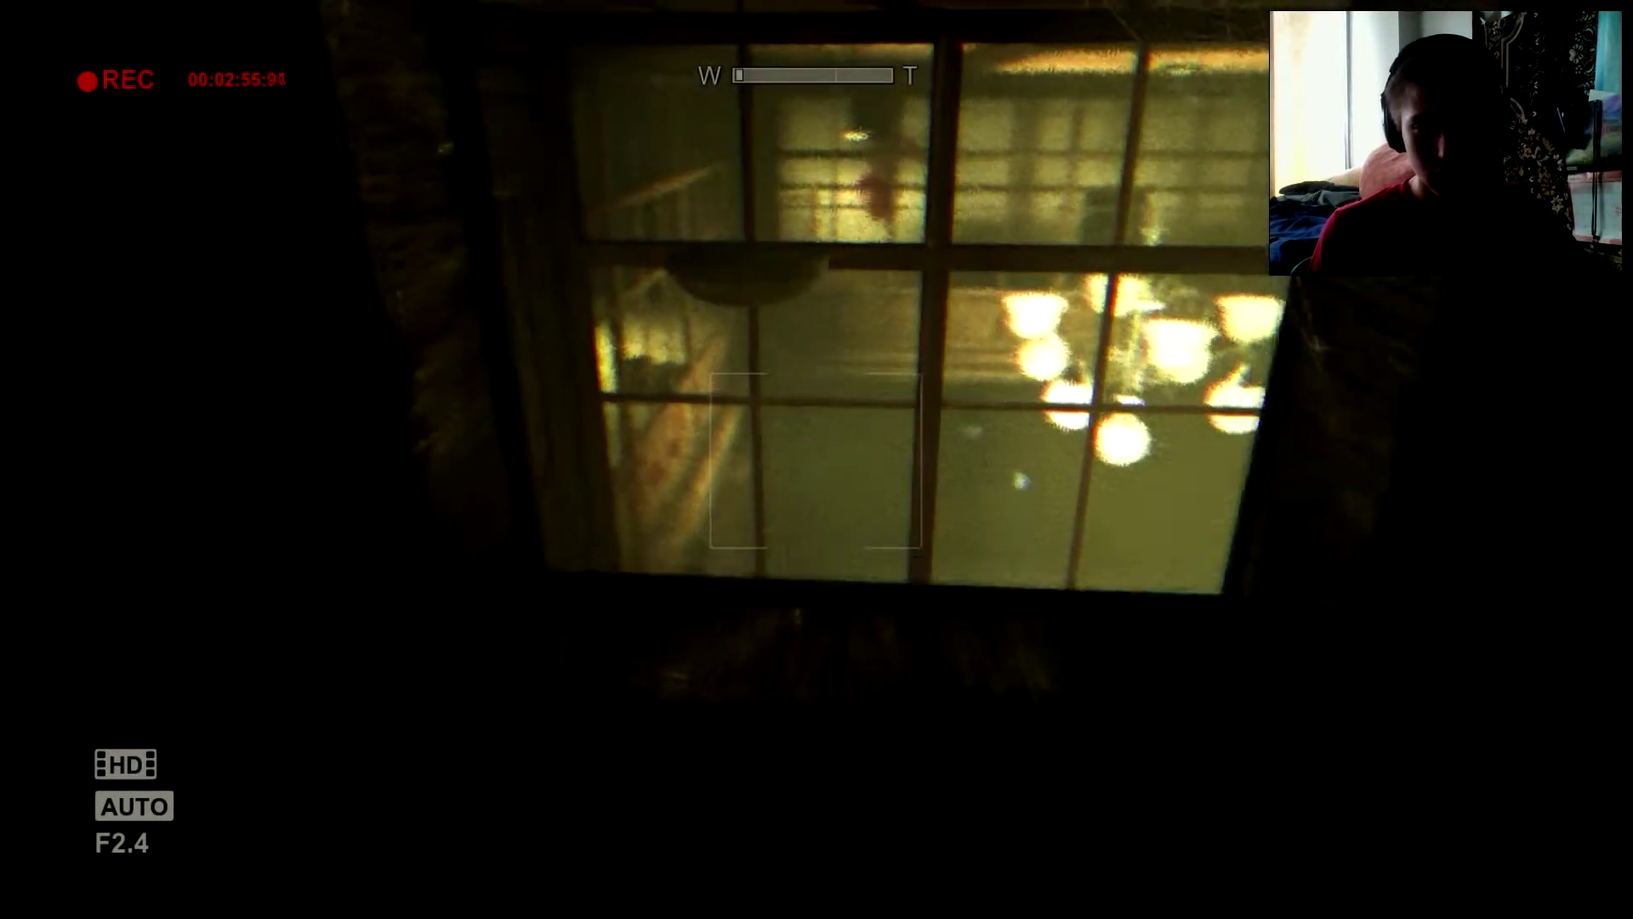
Walk past the lit windows and down the corridor toward the Library.
key("w")
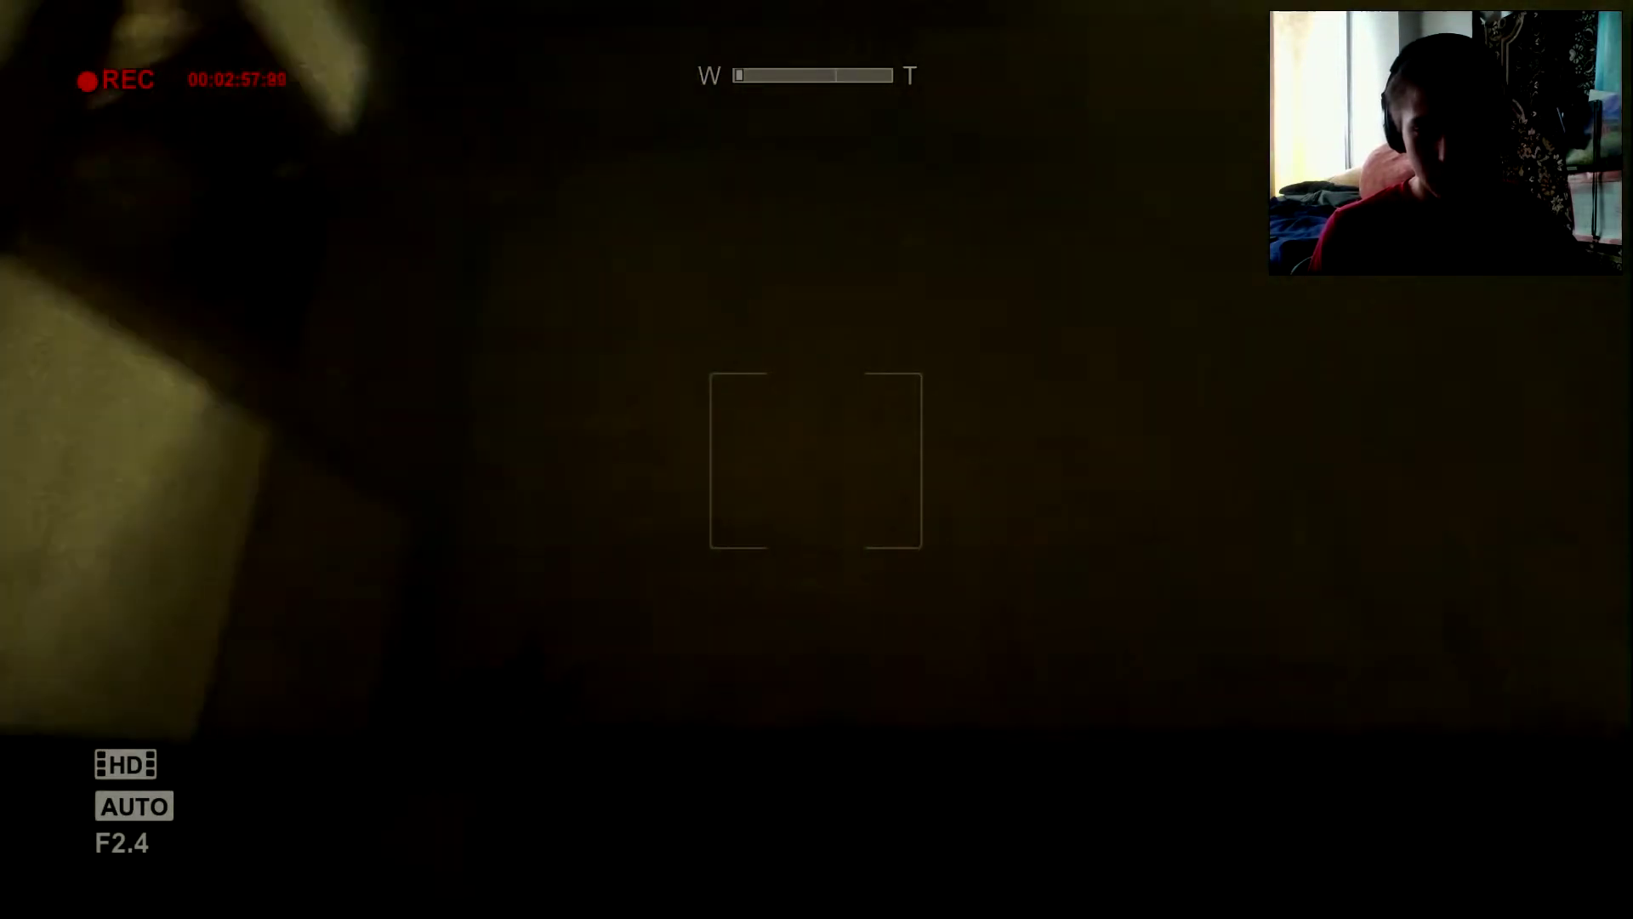
key("w")
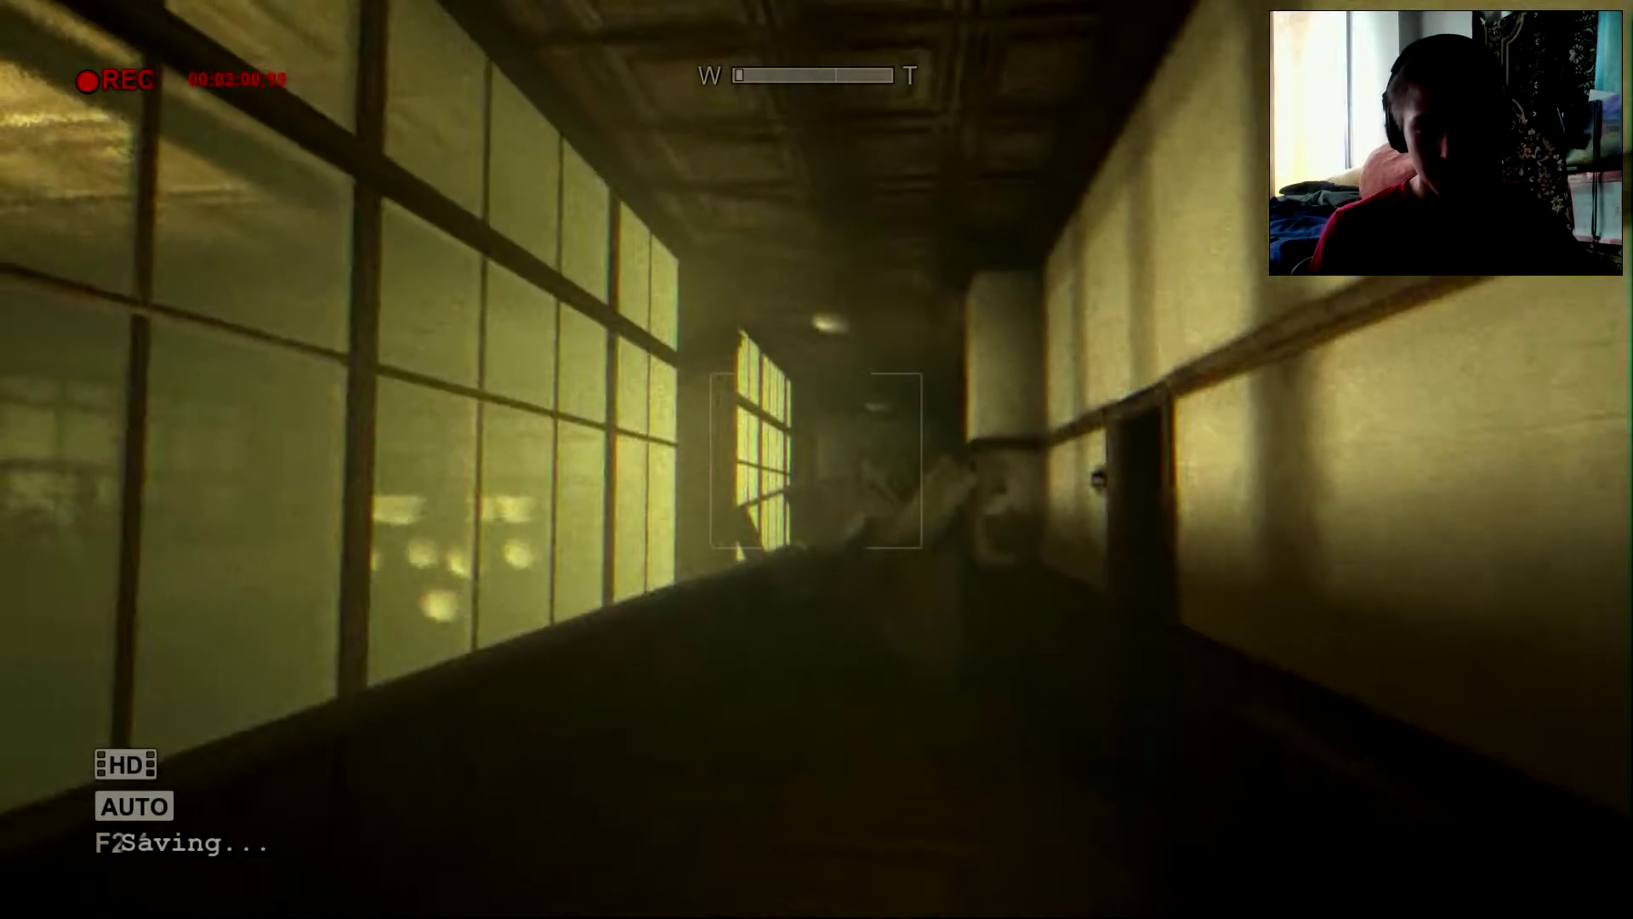
key("w")
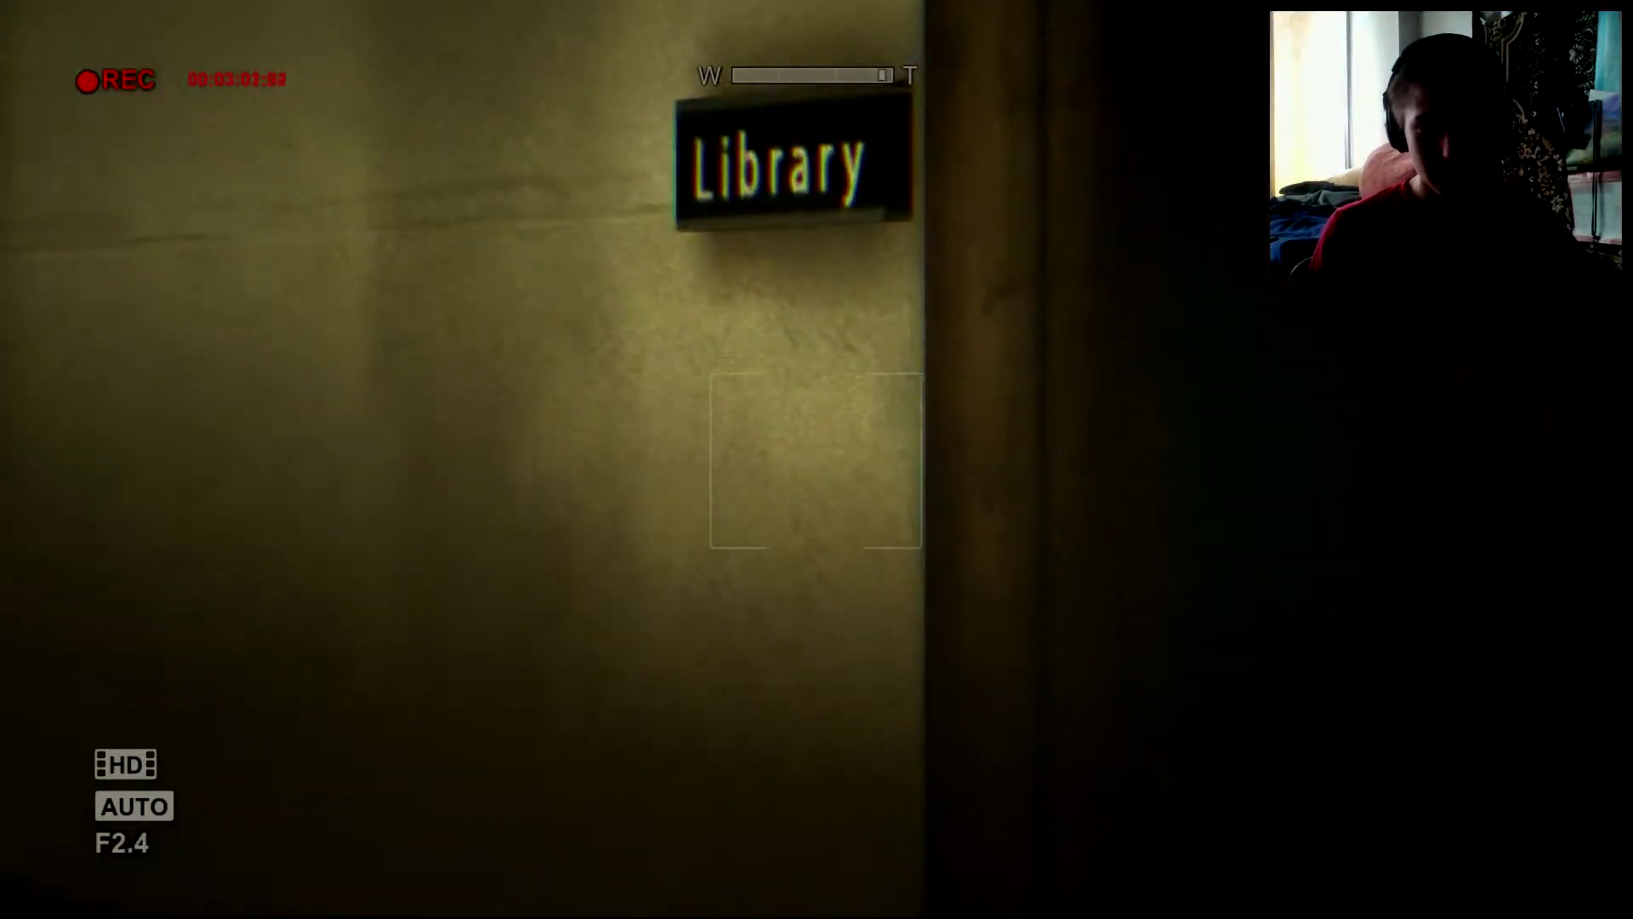
key("w")
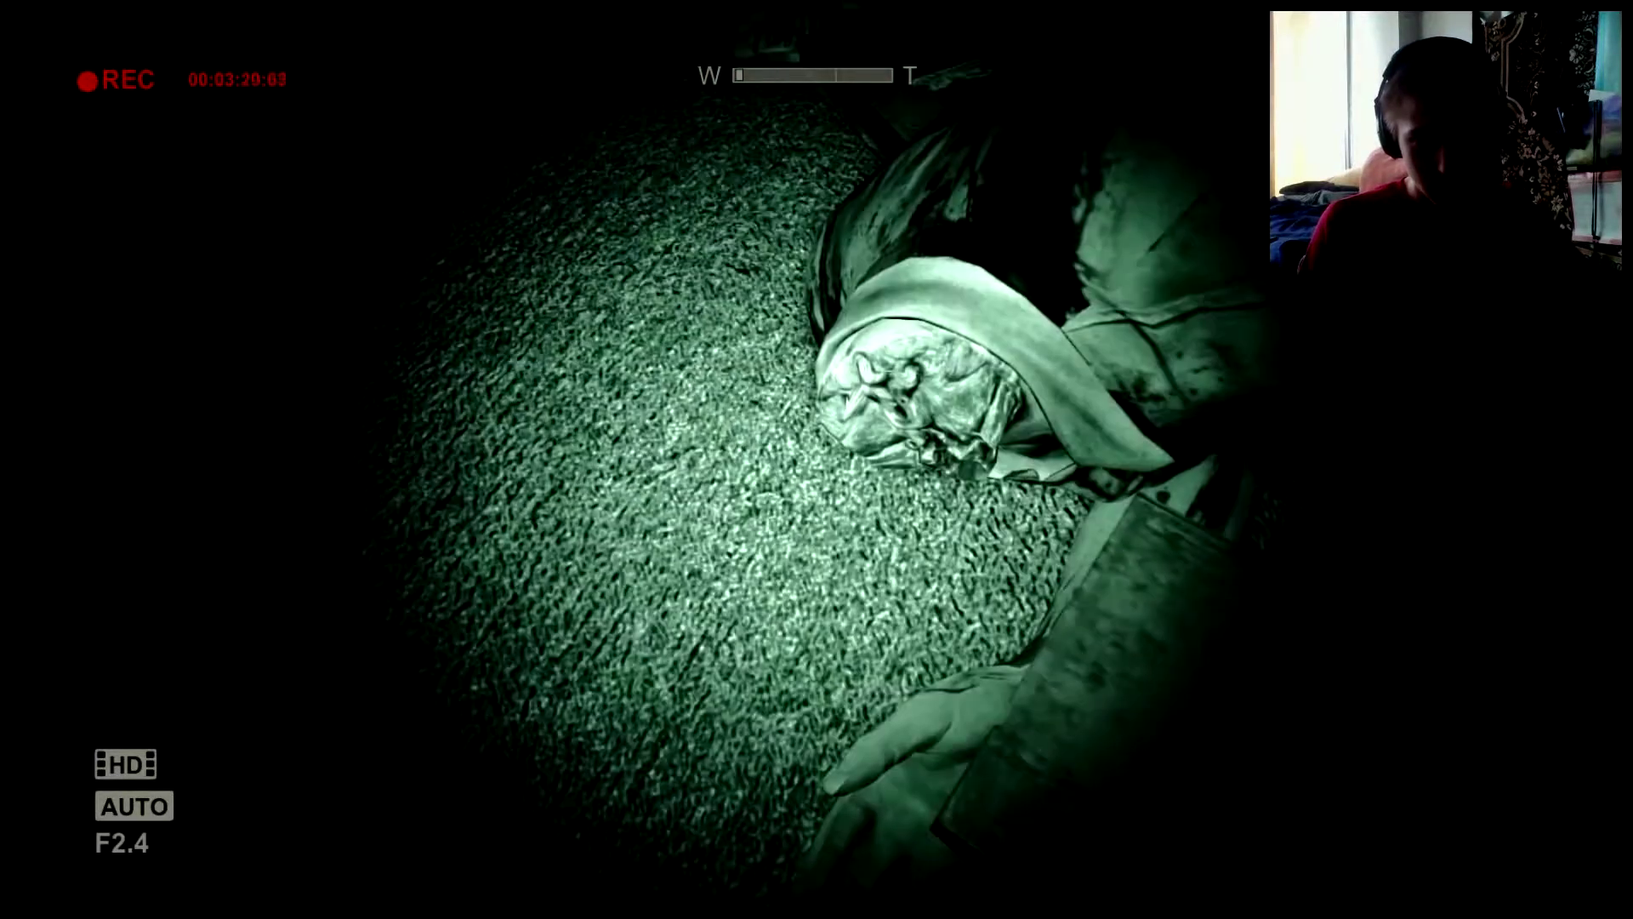
scroll(816, 459, "up", 5)
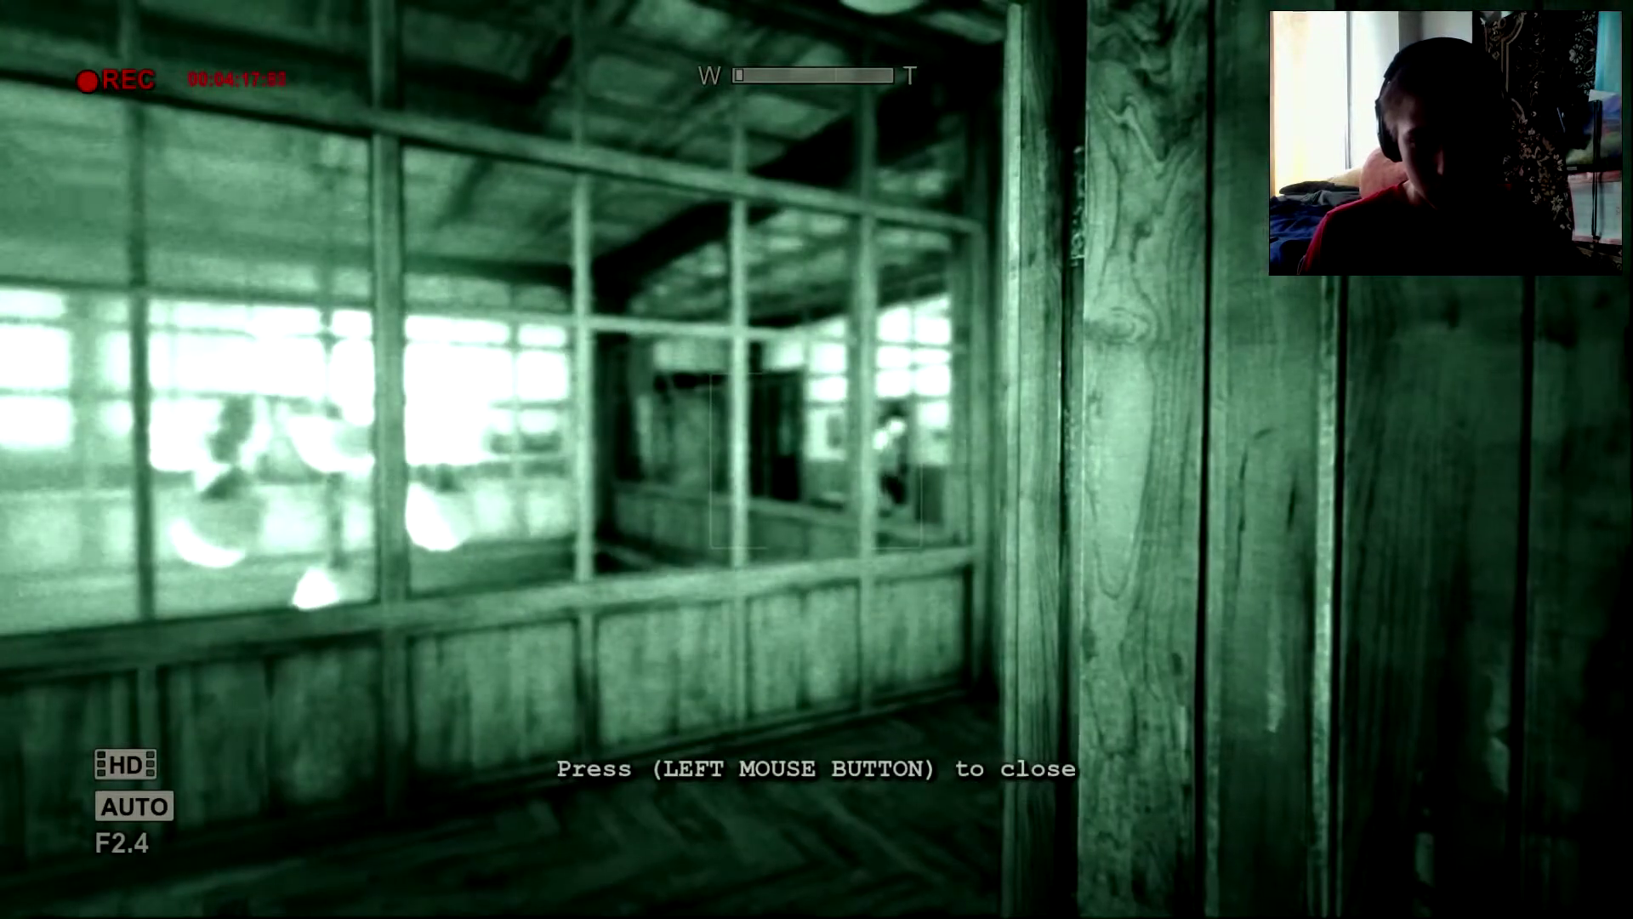
Toggle night vision while heading into the wooden room.
key("f")
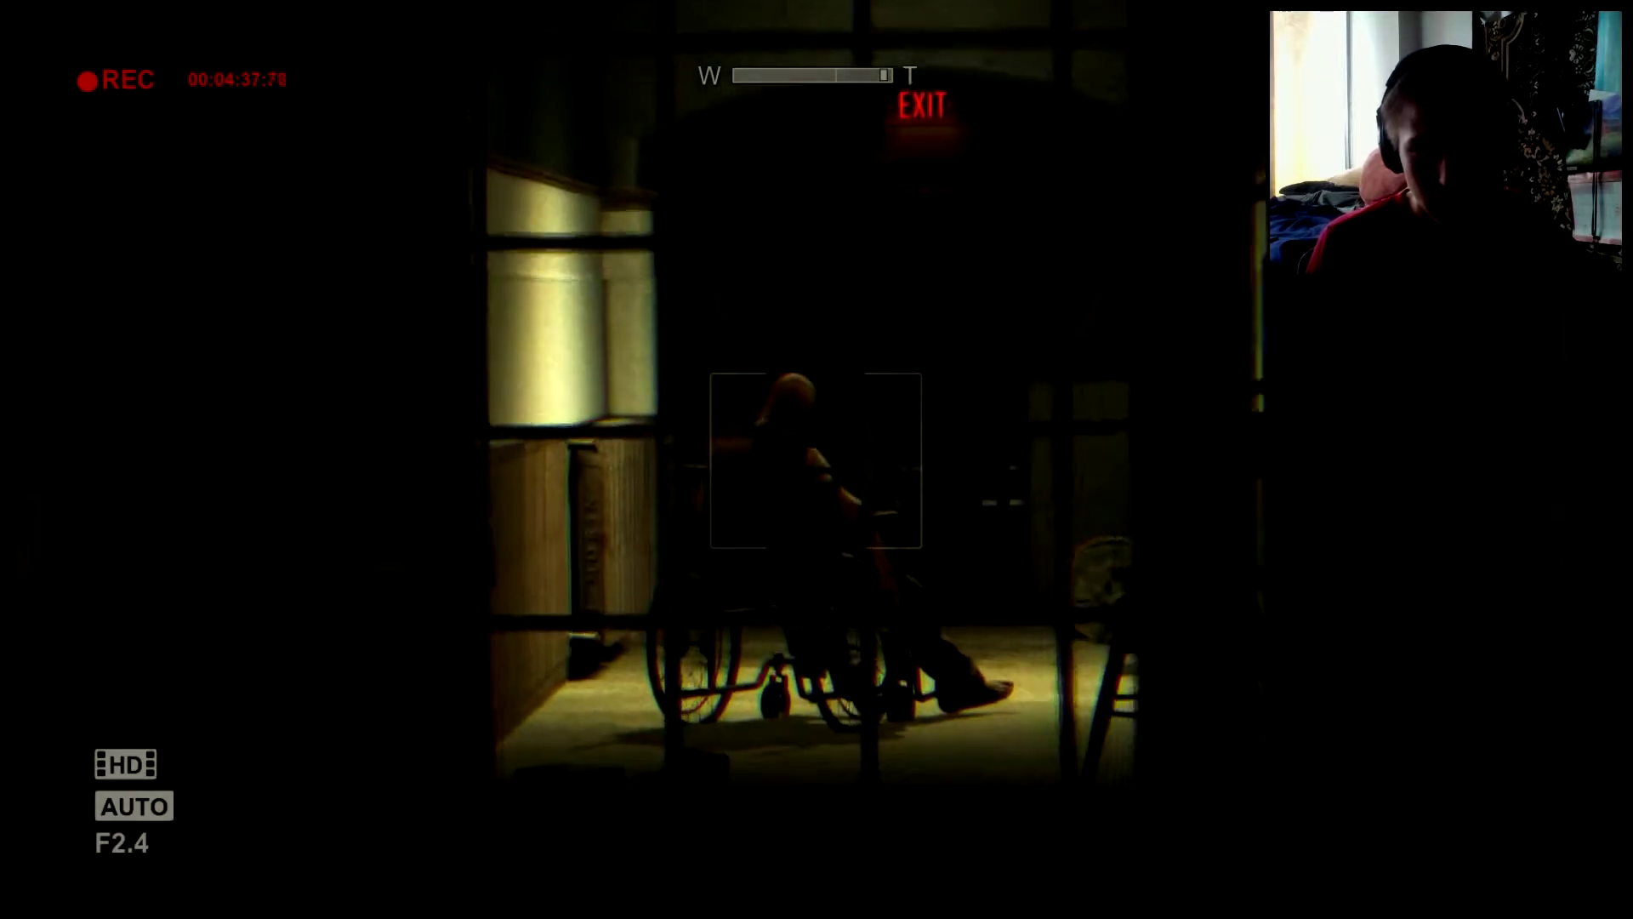
scroll(816, 459, "down", 3)
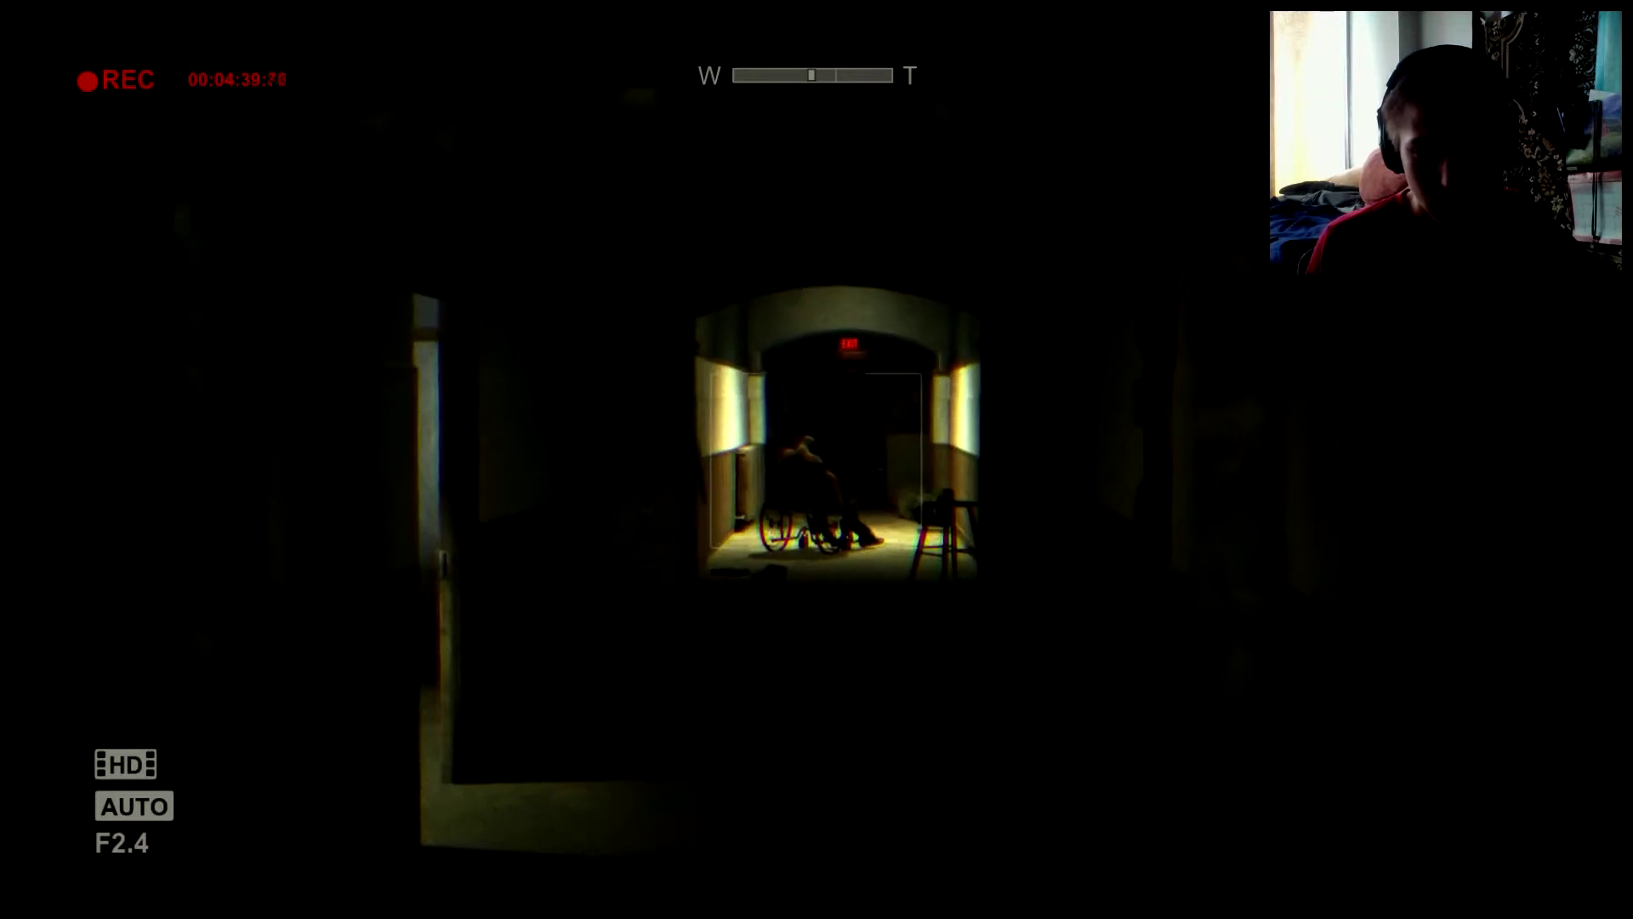
scroll(817, 460, "up", 3)
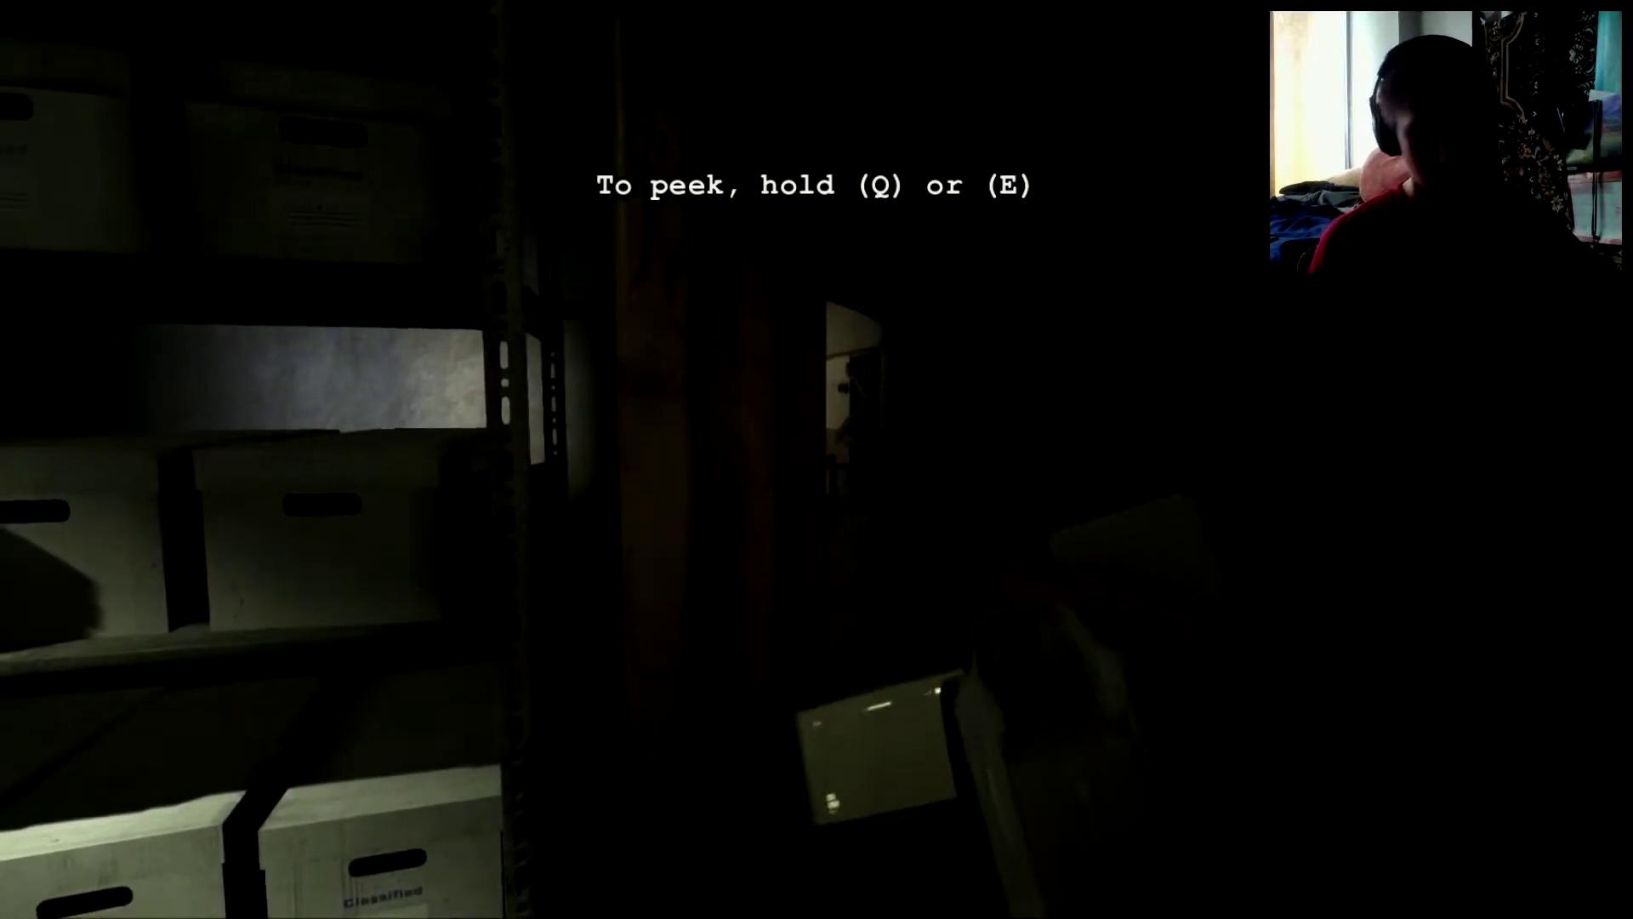
Raise the camcorder to watch the dark room from behind the shelves.
right_click(817, 460)
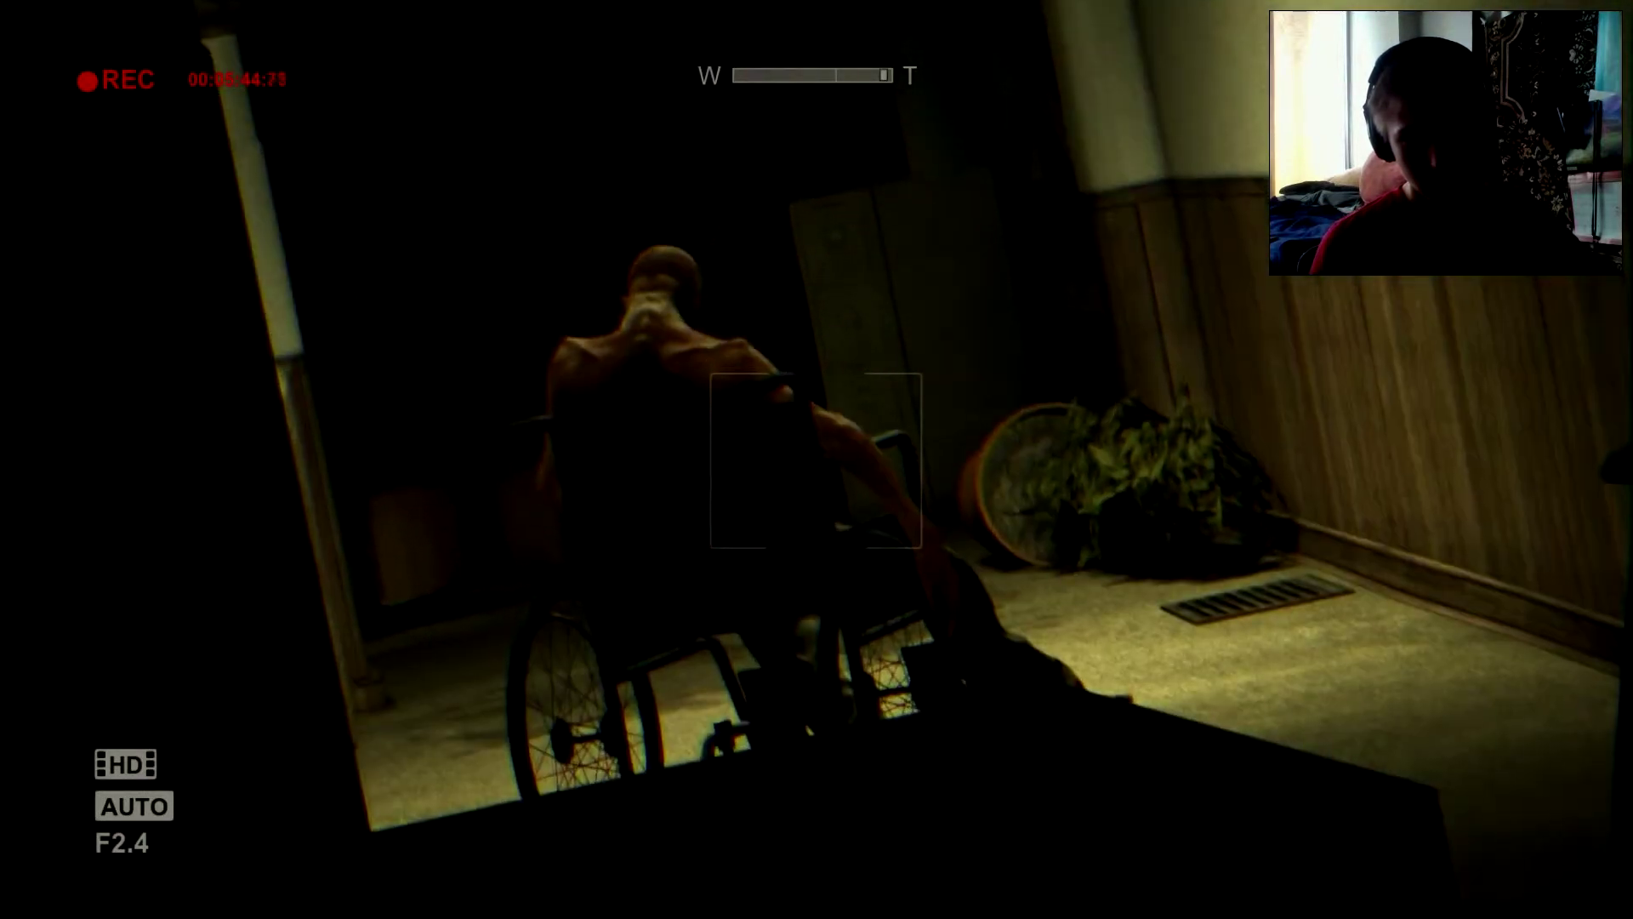
scroll(817, 460, "down", 5)
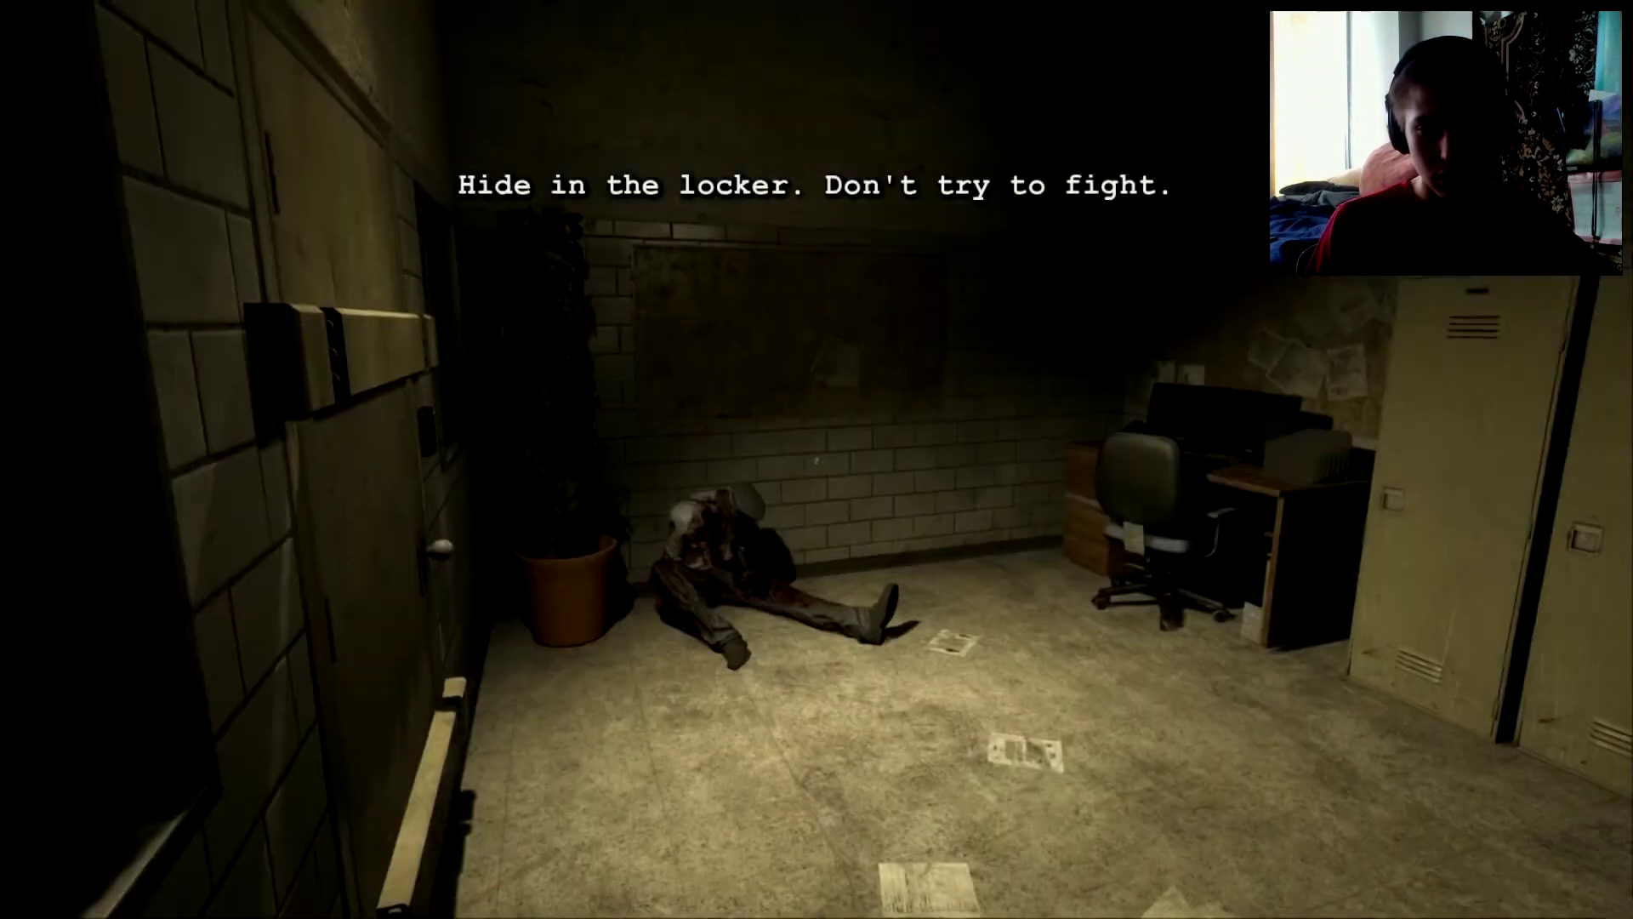
Approach the open locker and climb inside to hide.
key("w")
key("e")
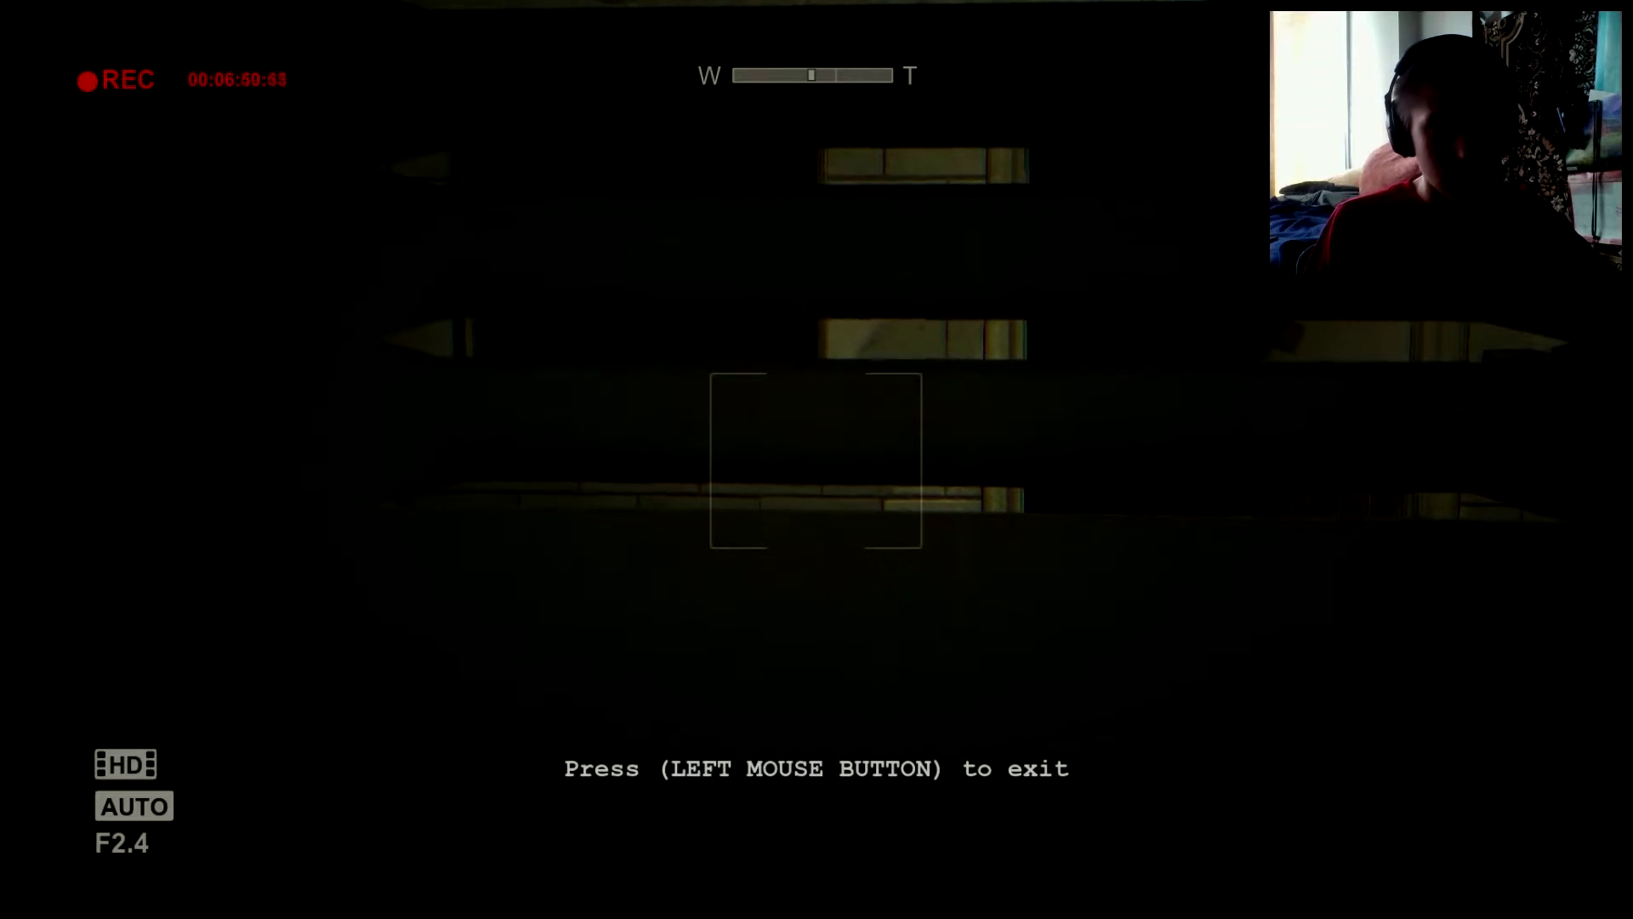
scroll(817, 460, "down", 5)
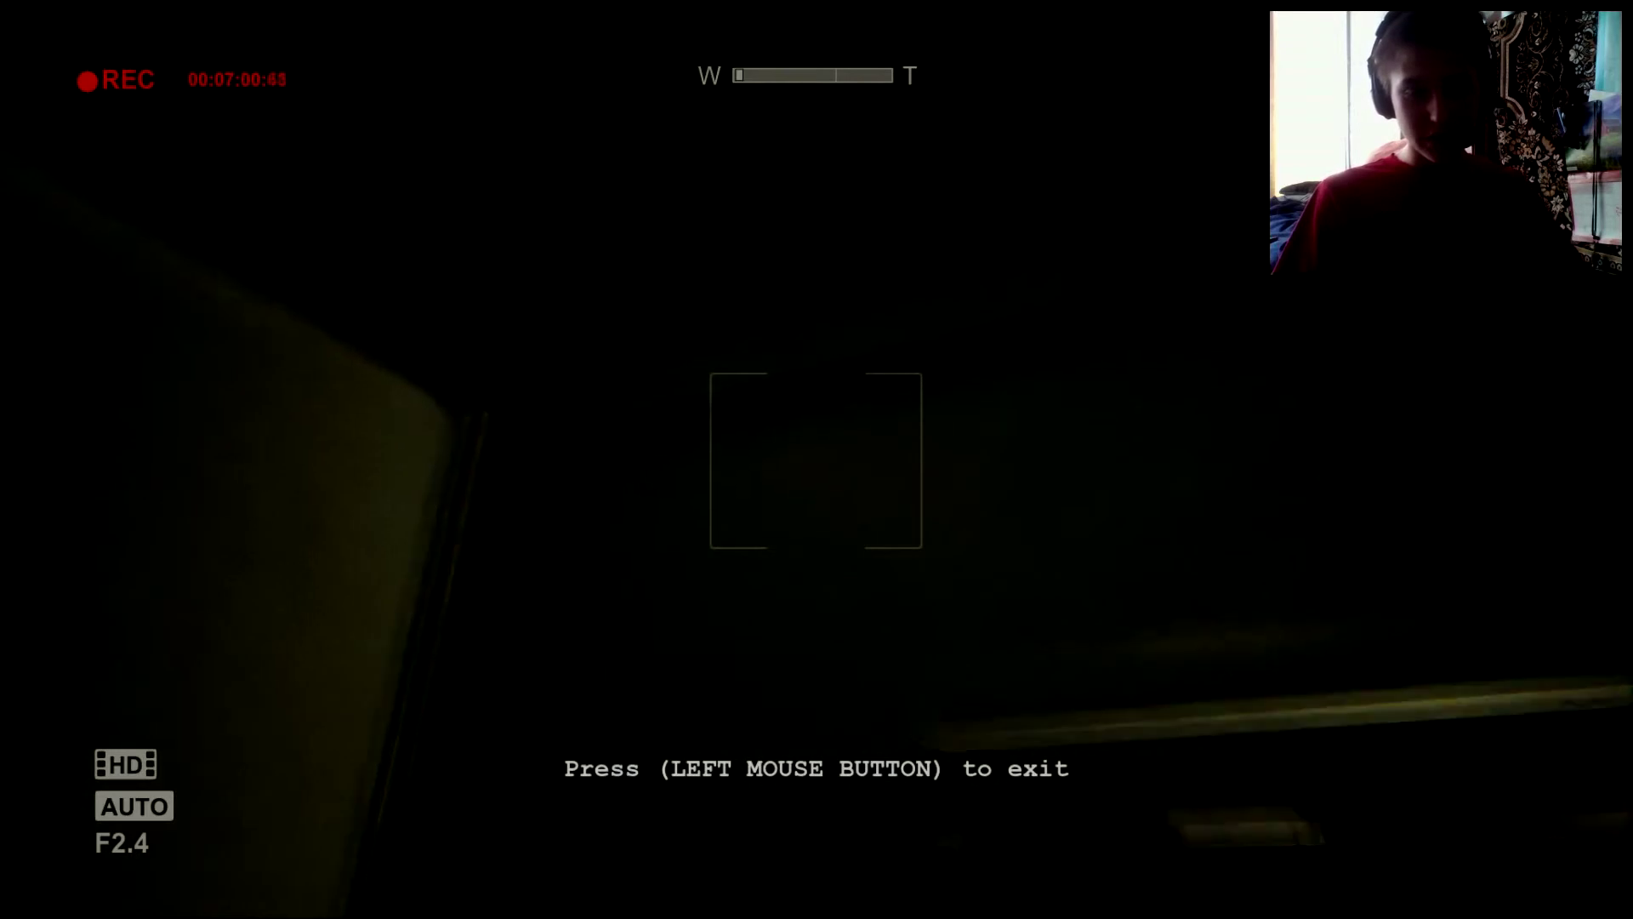
Lower the camcorder while staying hidden in the locker.
right_click(817, 460)
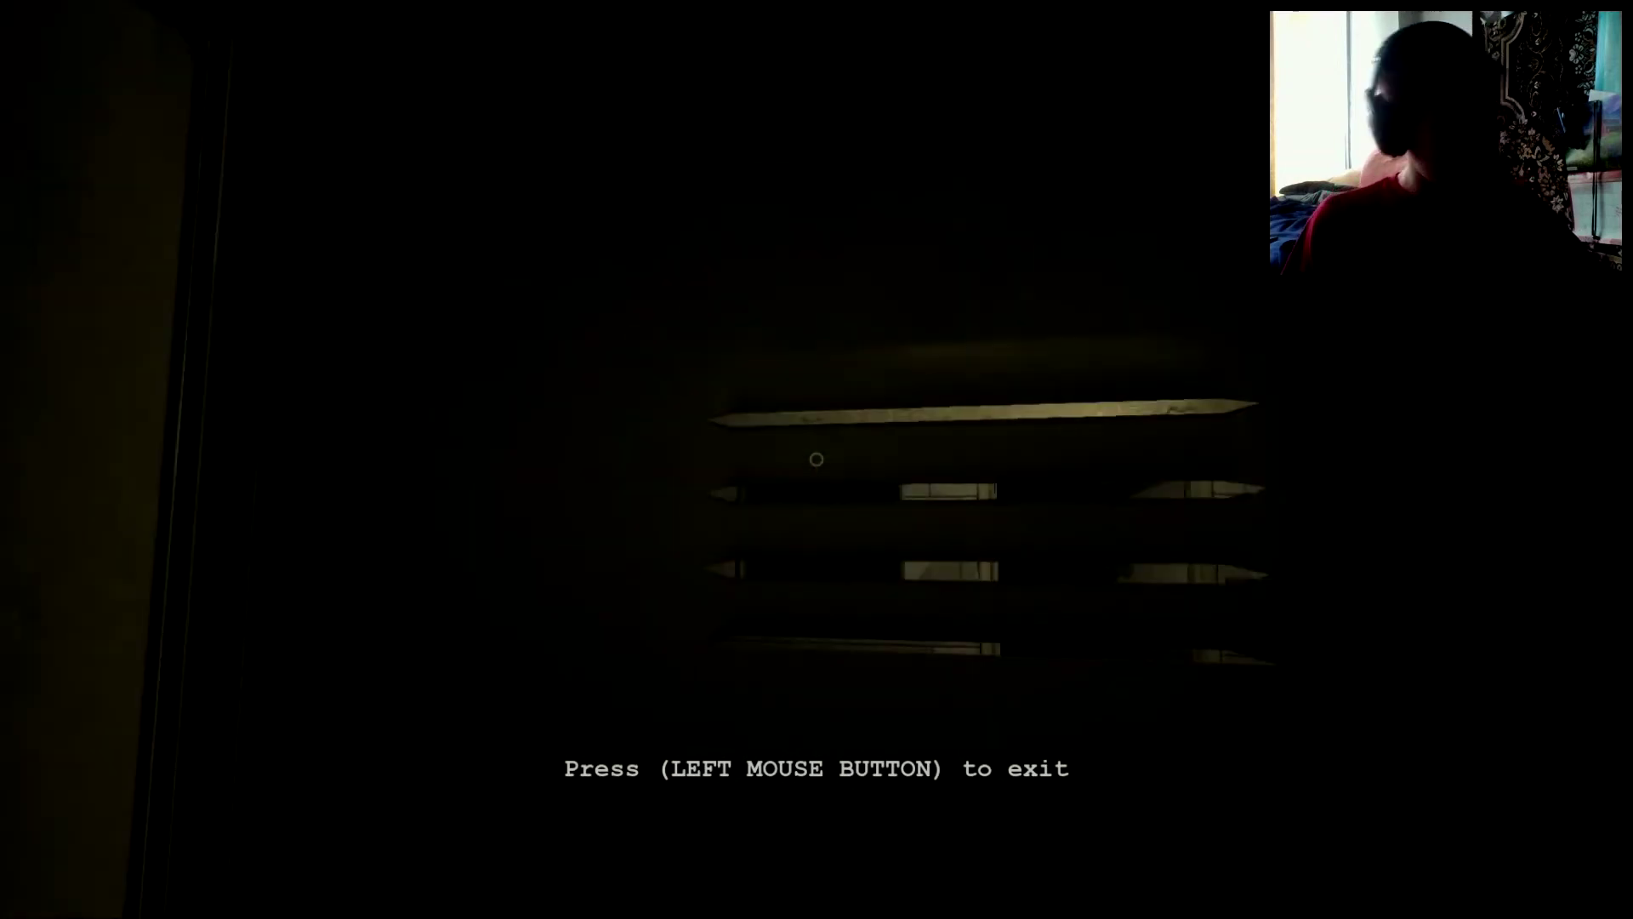
Pause and resume twice, then pause again, leaving the pause menu open.
key("Escape")
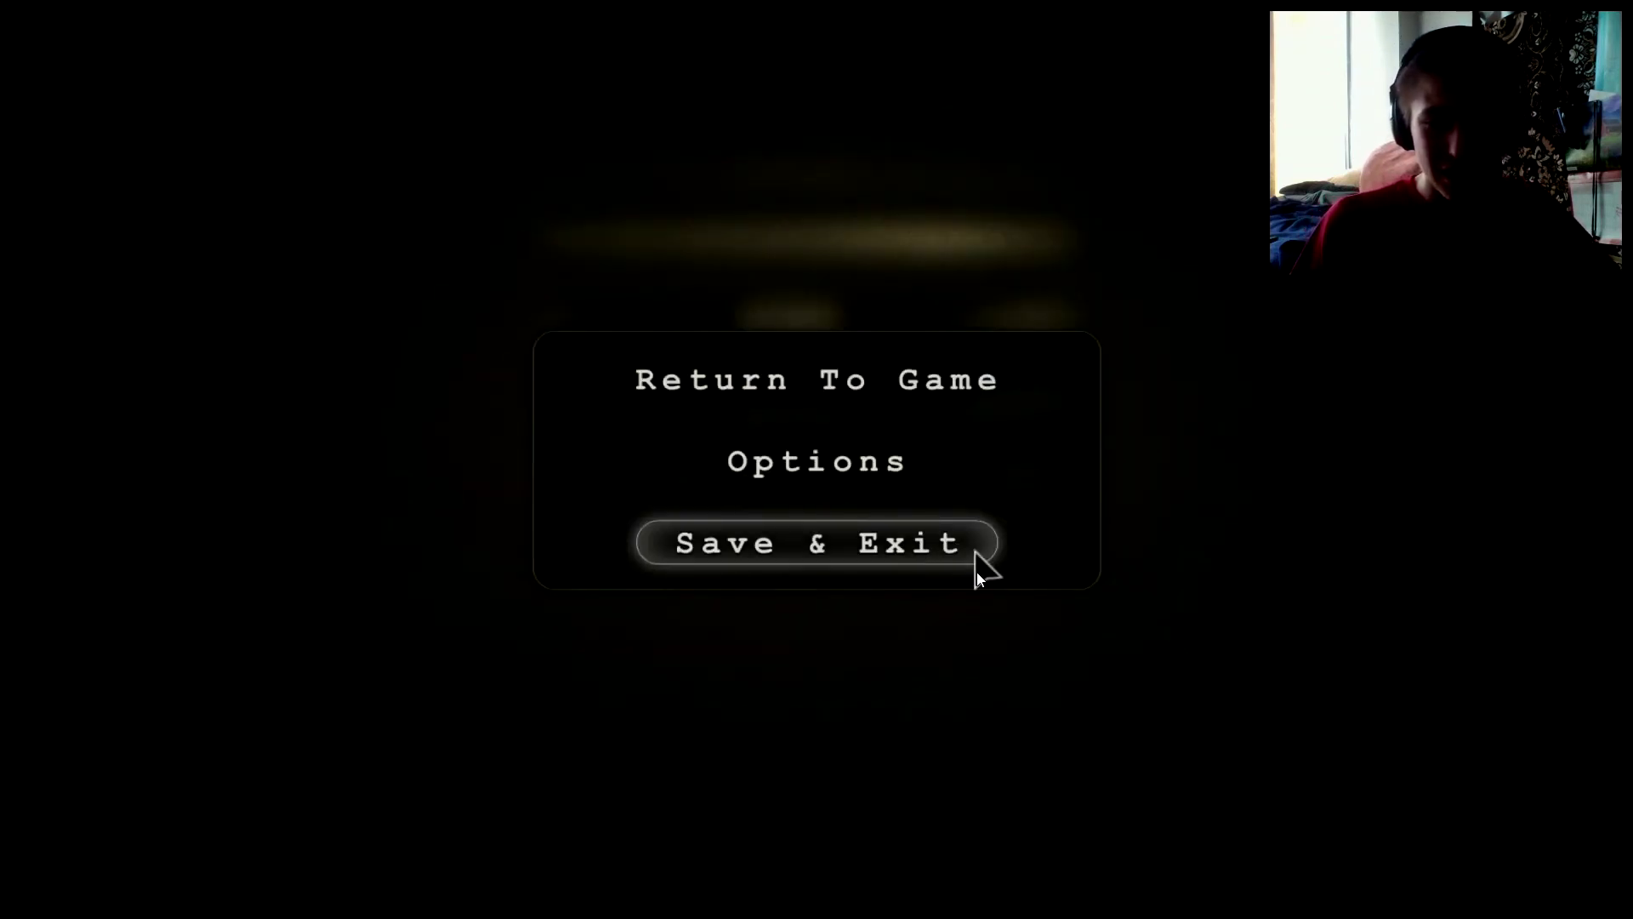
left_click(911, 398)
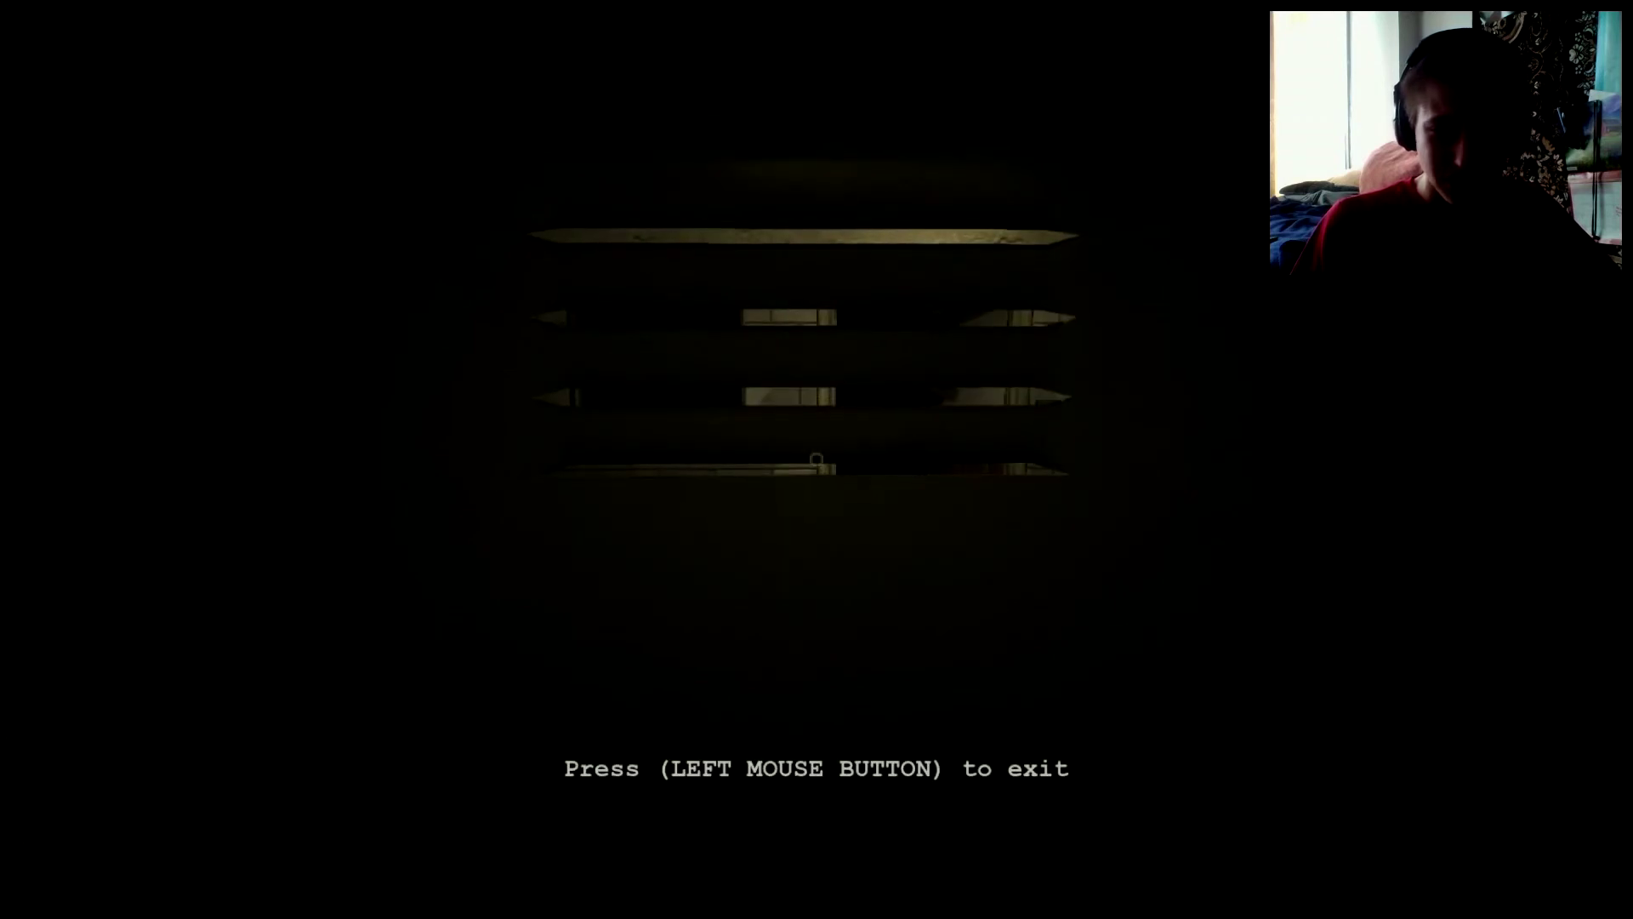
key("Escape")
left_click(922, 411)
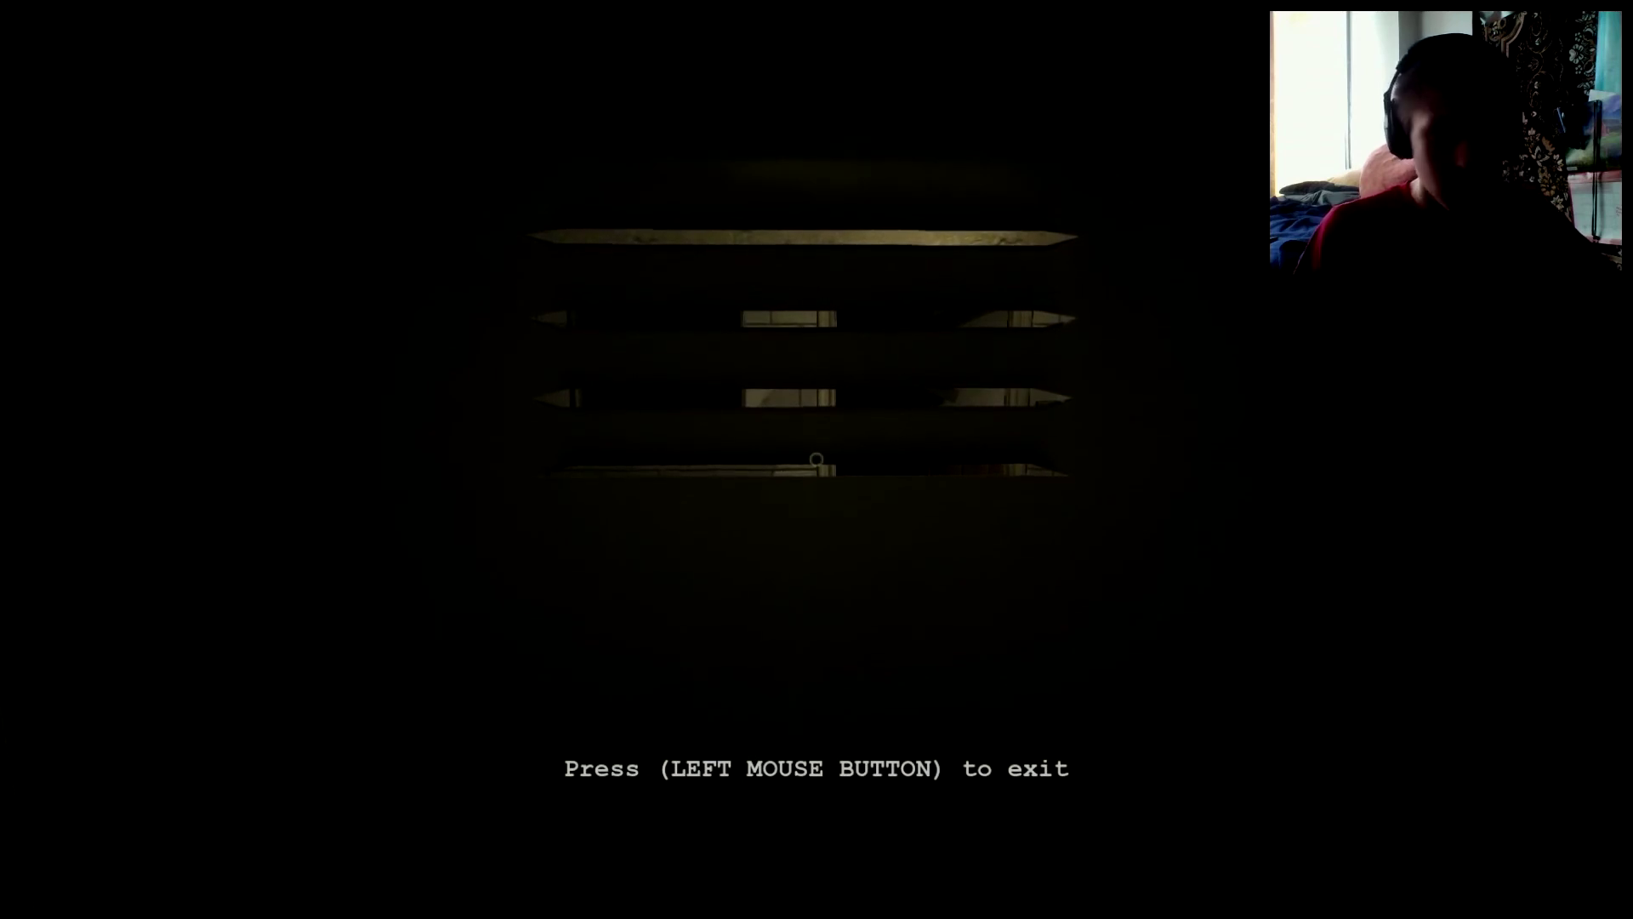
key("Escape")
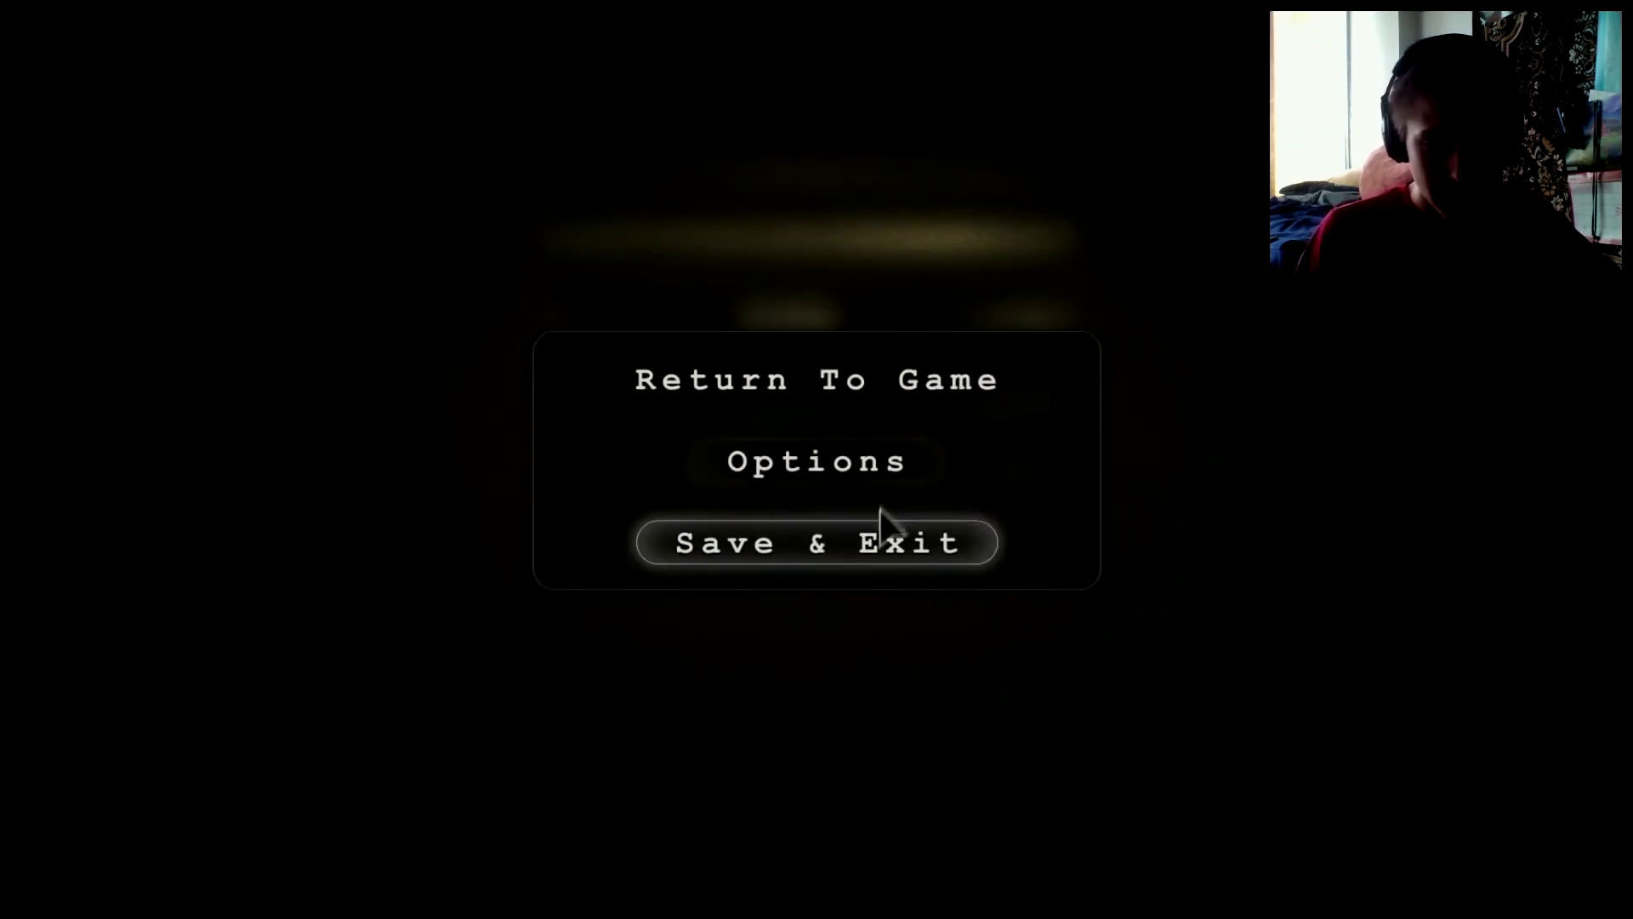